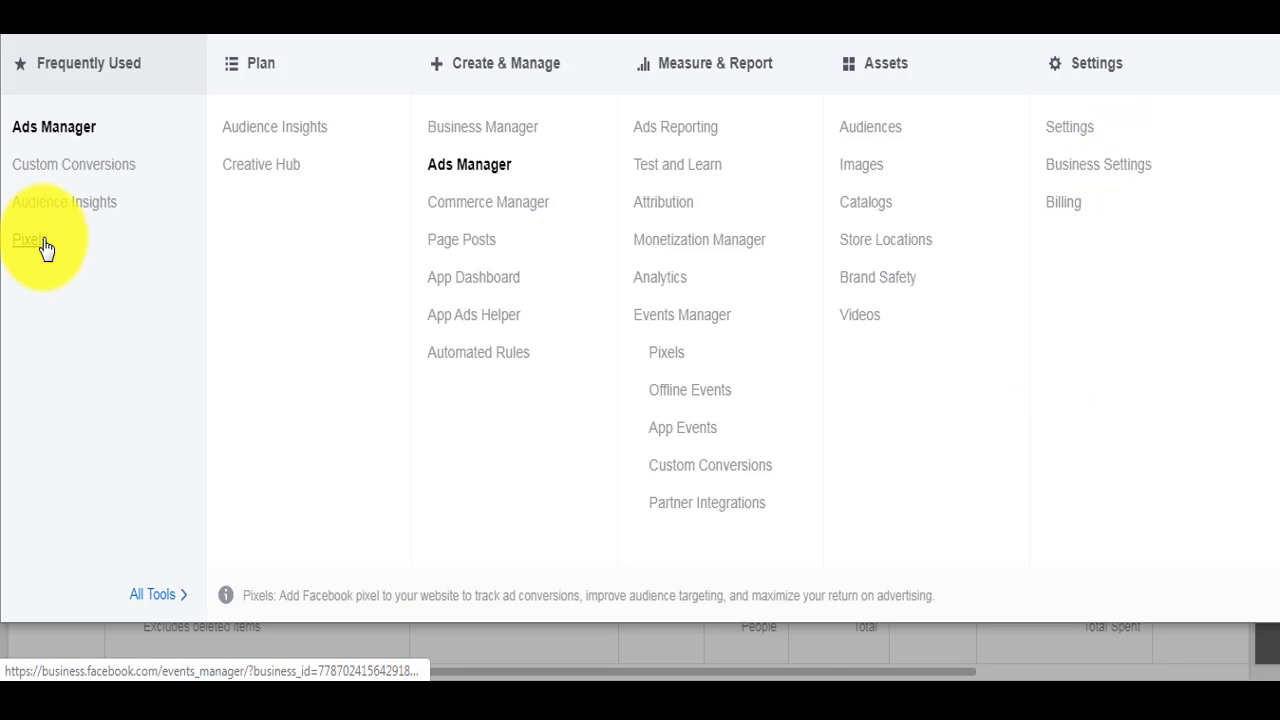
Step: Open Page Posts and start a new unpublished page post in the Carousel format
left_click(480, 250)
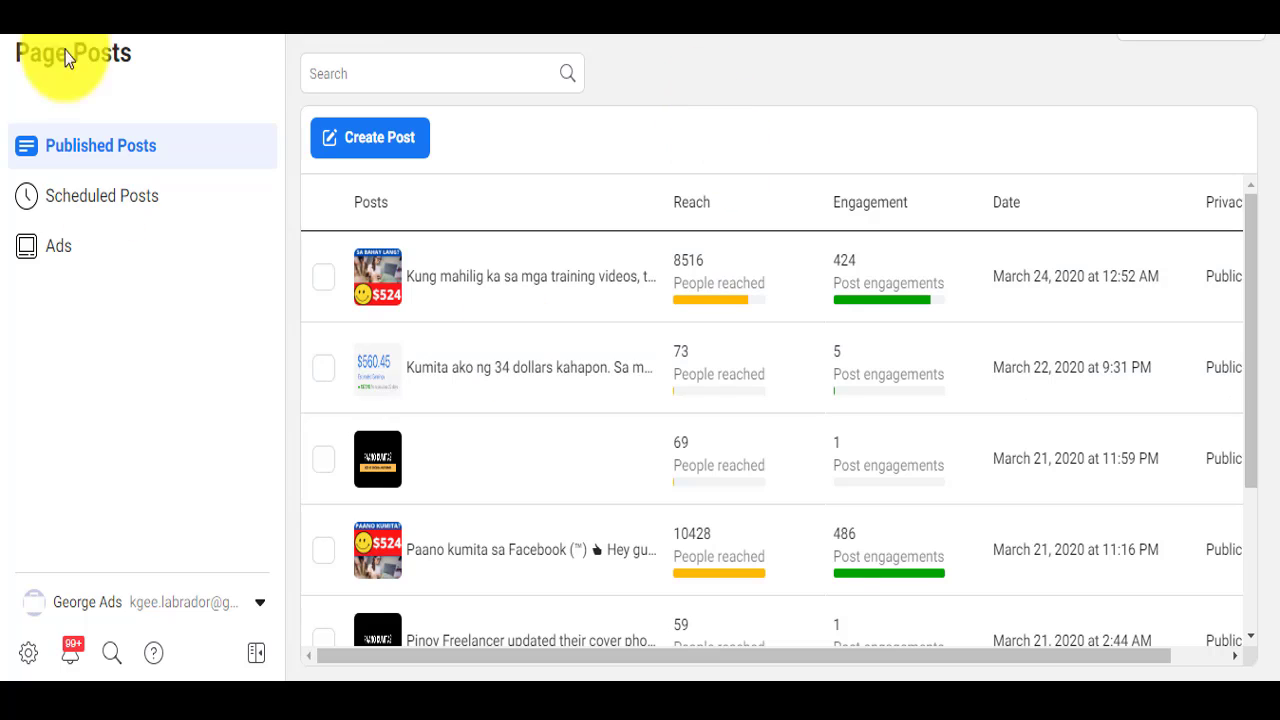
left_click(347, 71)
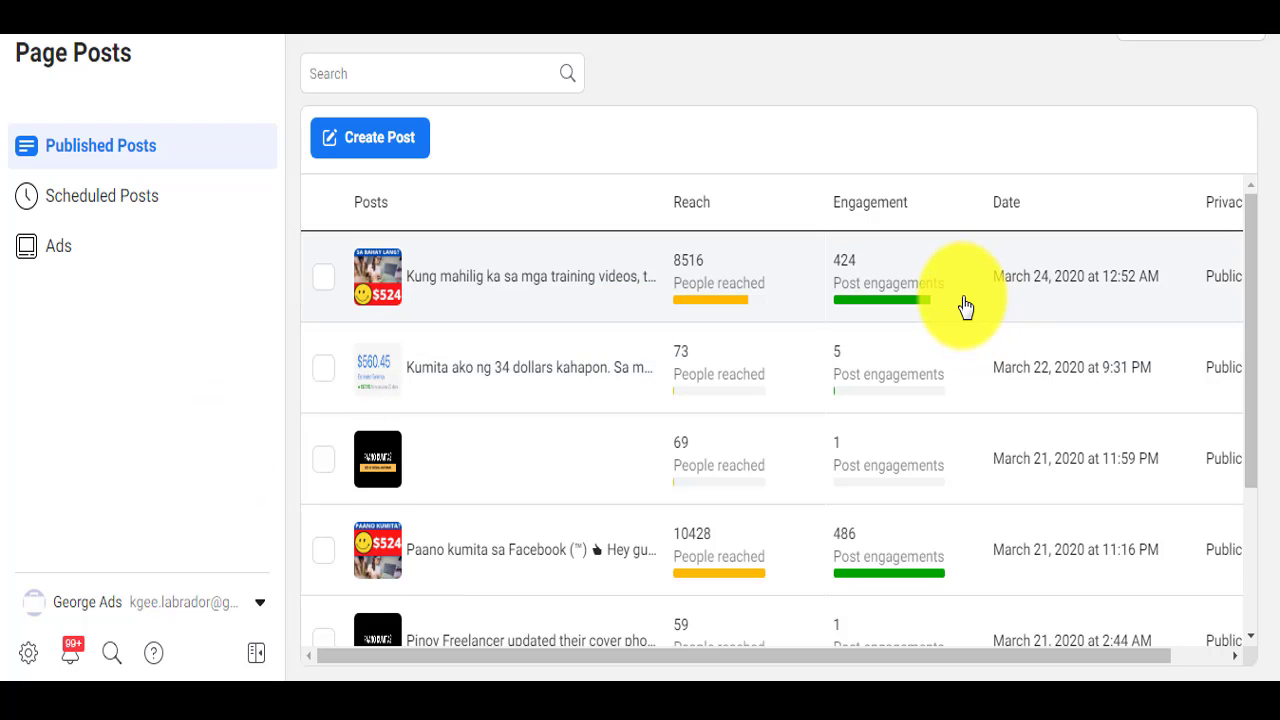
scroll(965, 307, "down", 1)
scroll(960, 286, "up", 1)
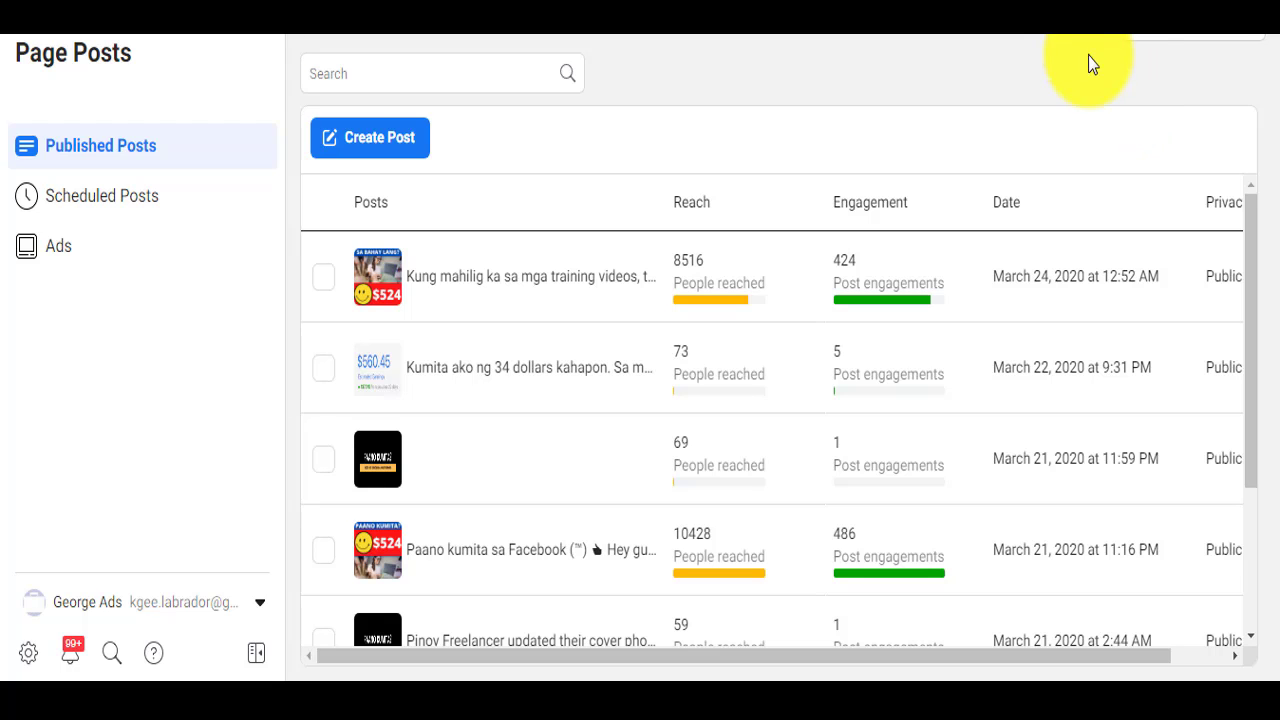
left_click(345, 151)
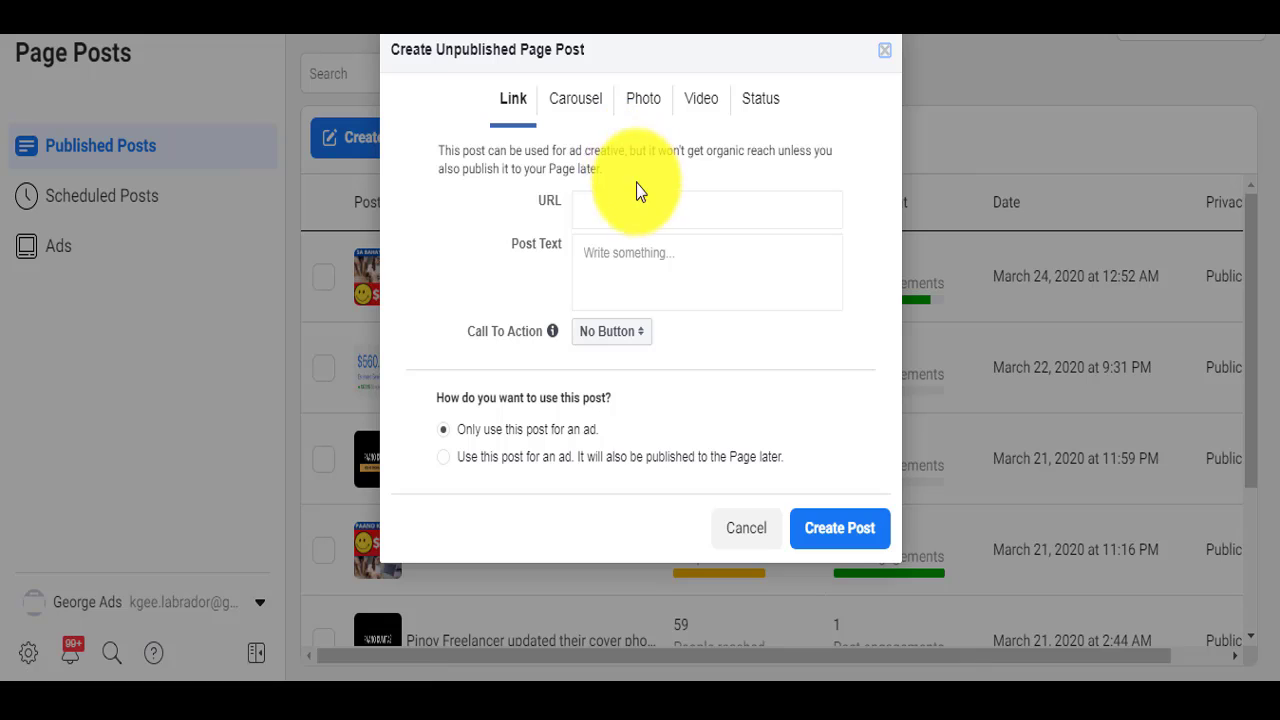
left_click(578, 100)
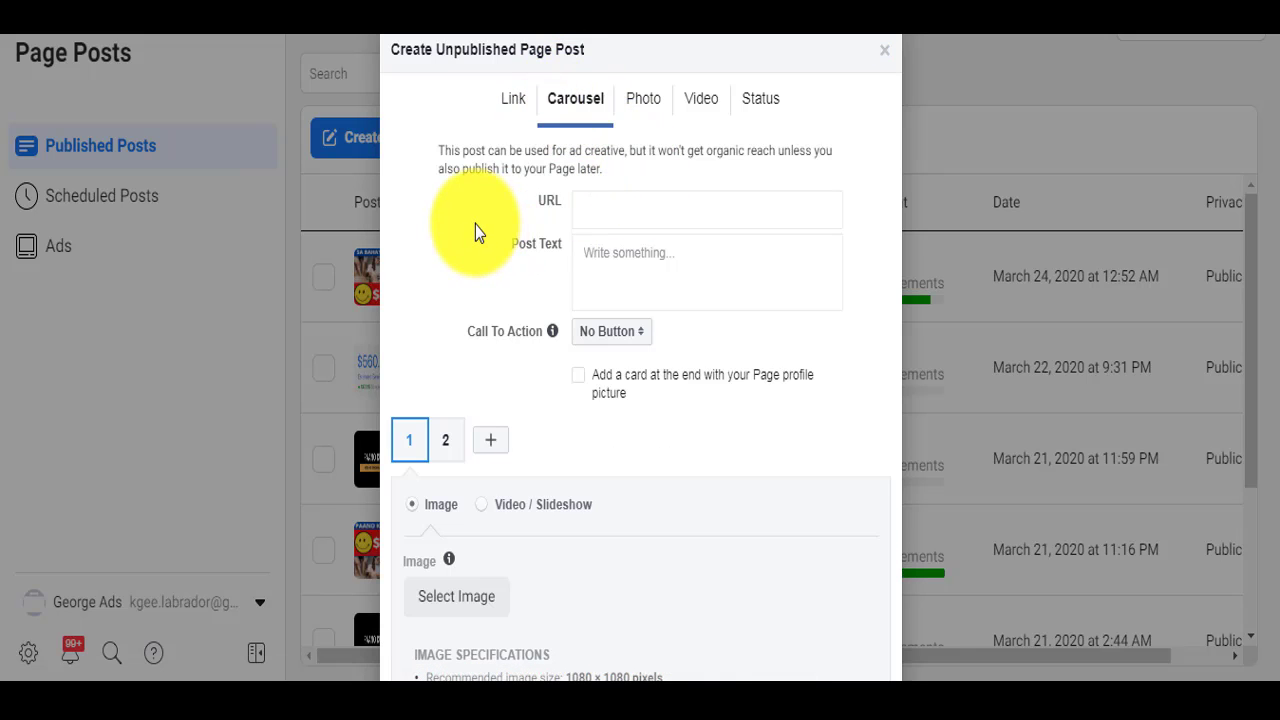
Step: Examine the carousel post's URL and Post Text fields and the available Call To Action options
left_click(613, 210)
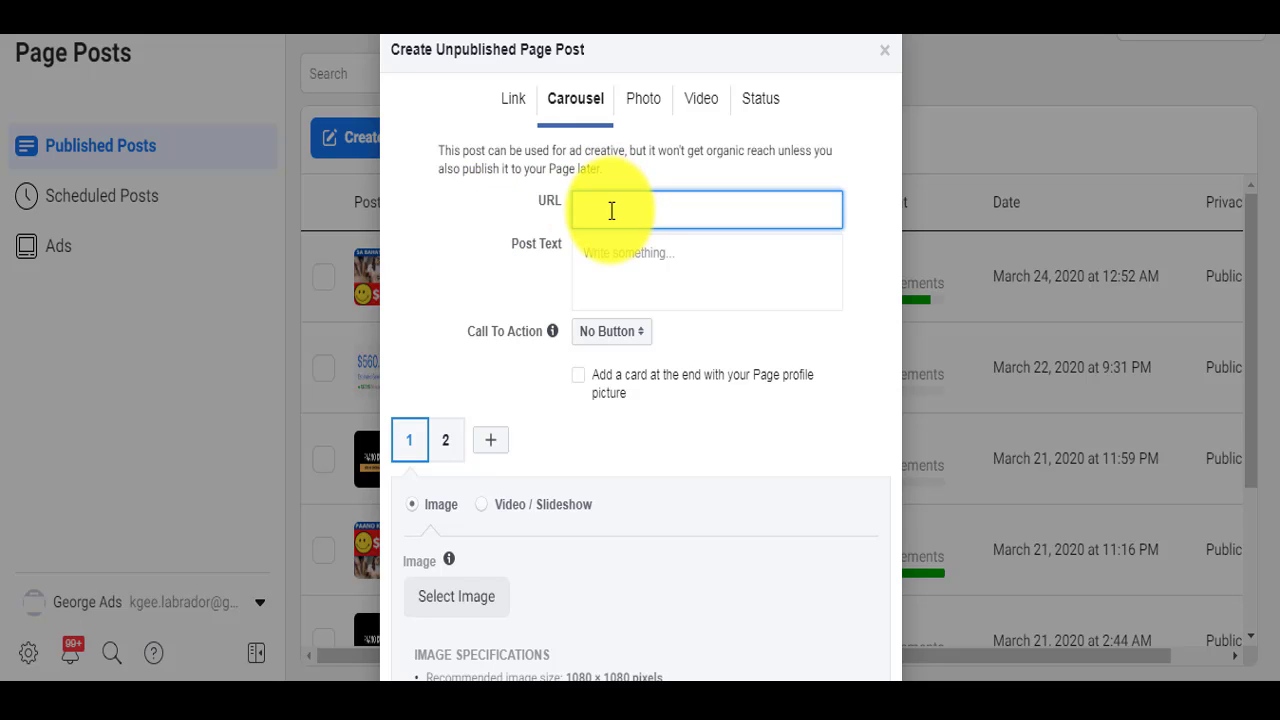
left_click(661, 267)
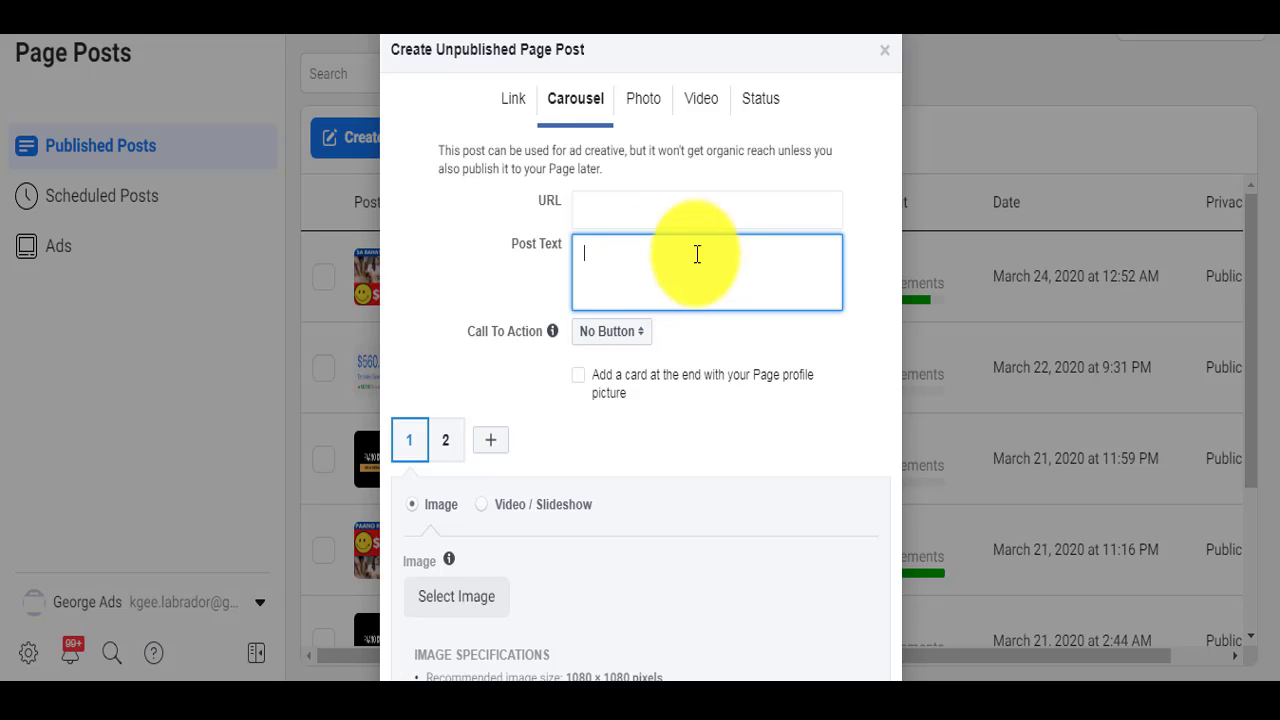
left_click(610, 331)
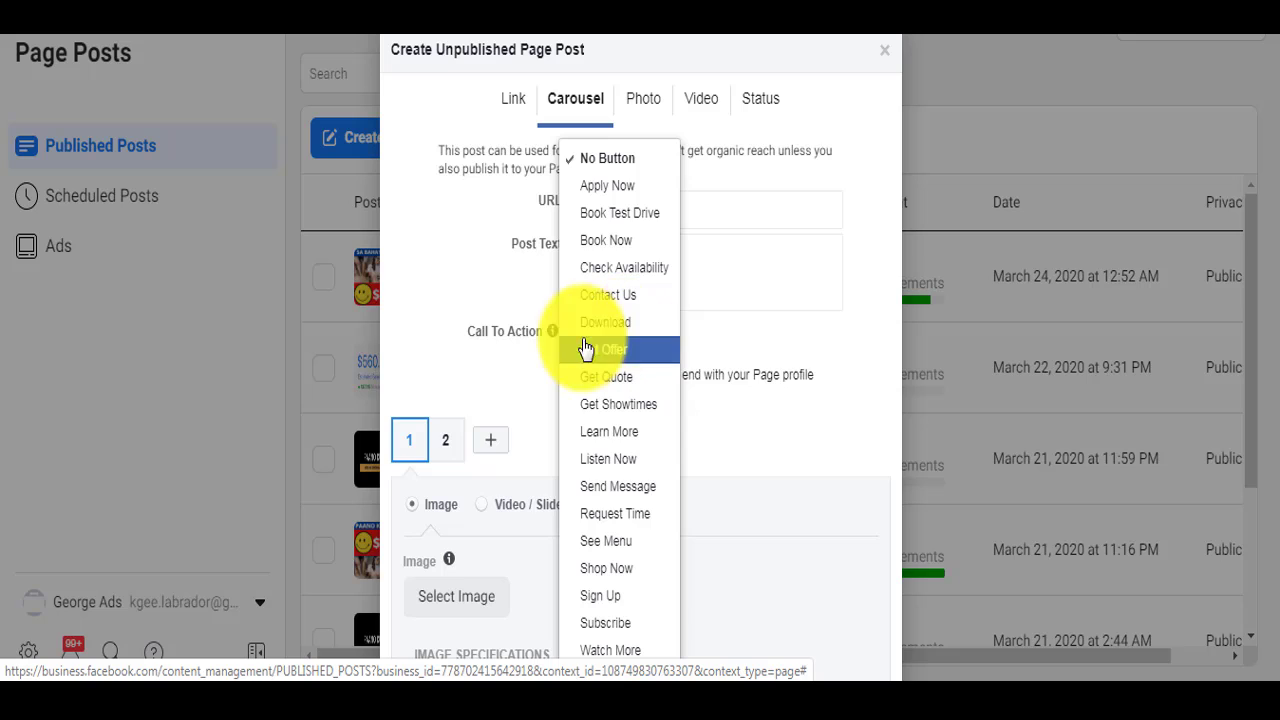
left_click(459, 272)
scroll(476, 252, "down", 1)
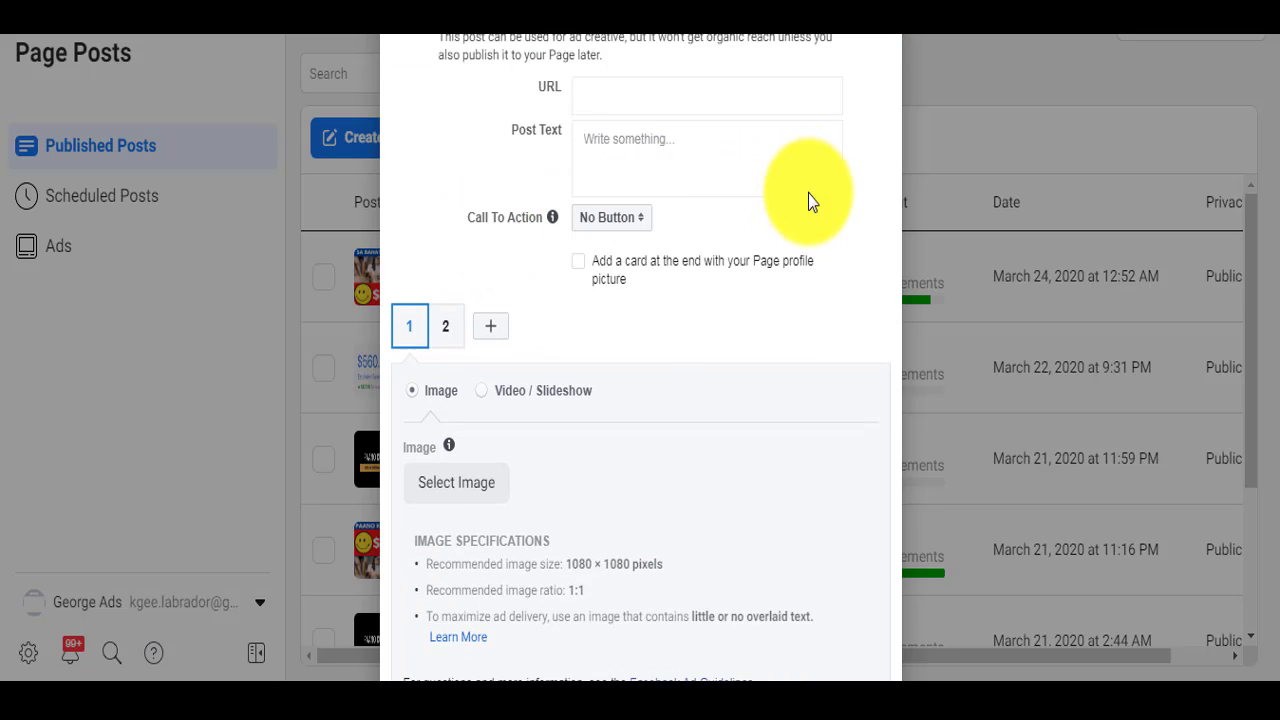
Step: View the sample carousel post picture in Paint and return to the post form
left_click(419, 344)
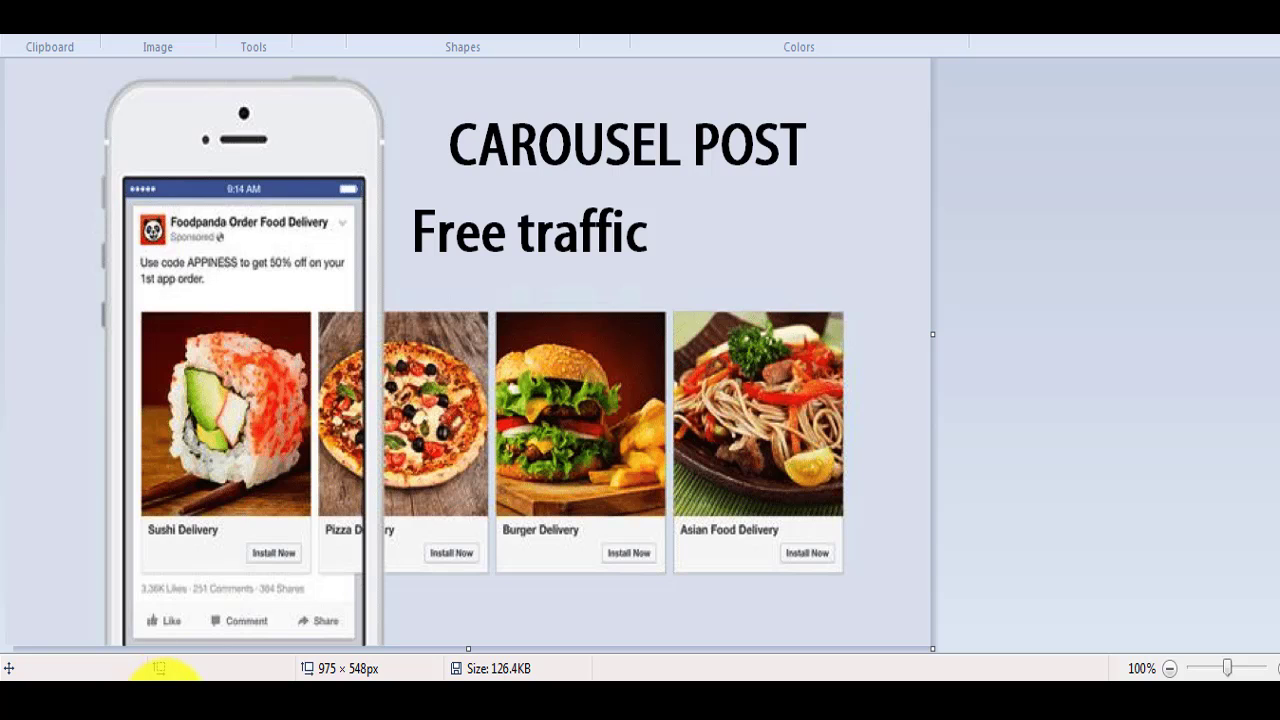
mouse_move(165, 680)
left_click(177, 668)
Step: Examine the first carousel card's image specifications and its Headline, Description and Destination URL fields
scroll(433, 312, "down", 1)
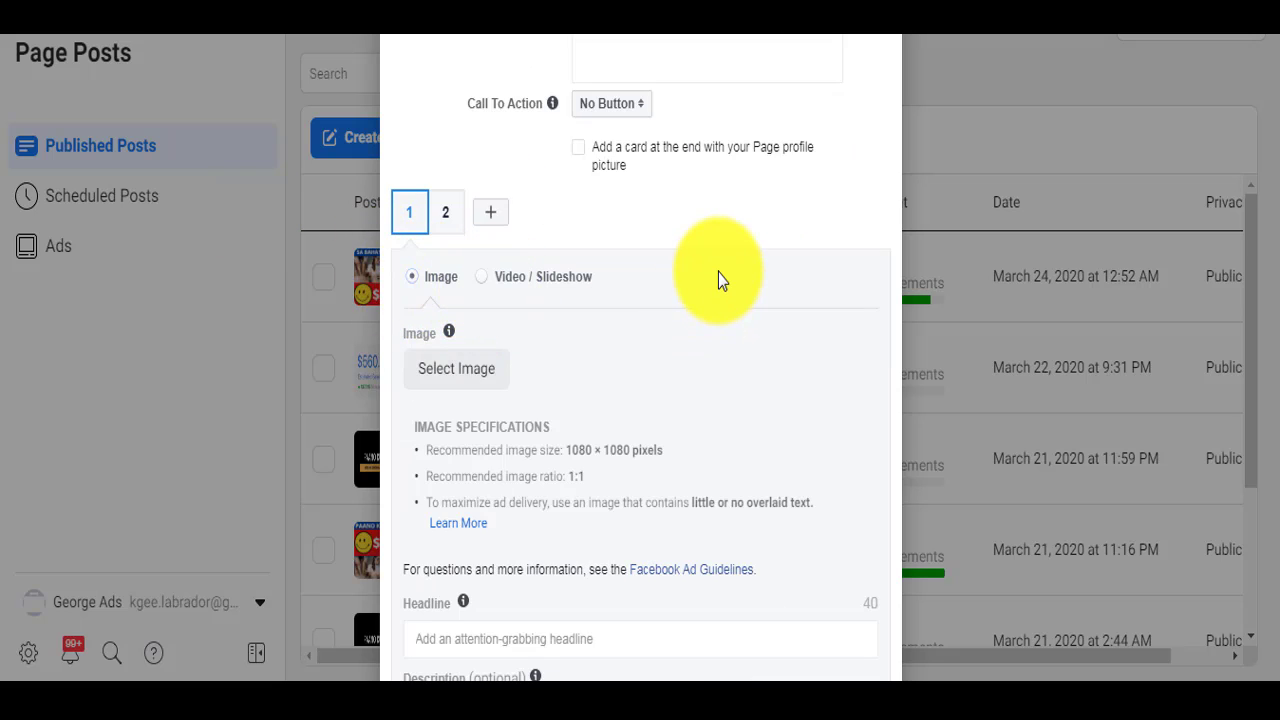
scroll(718, 268, "down", 2)
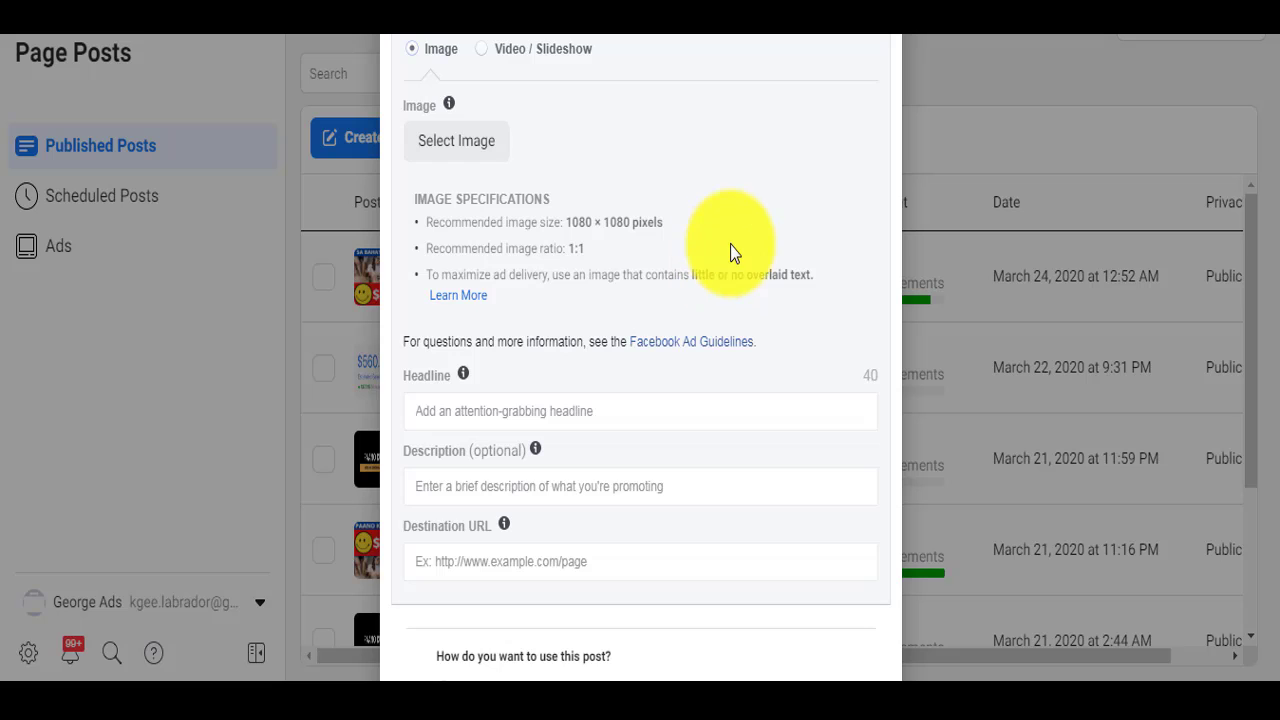
scroll(730, 262, "down", 1)
left_click(522, 298)
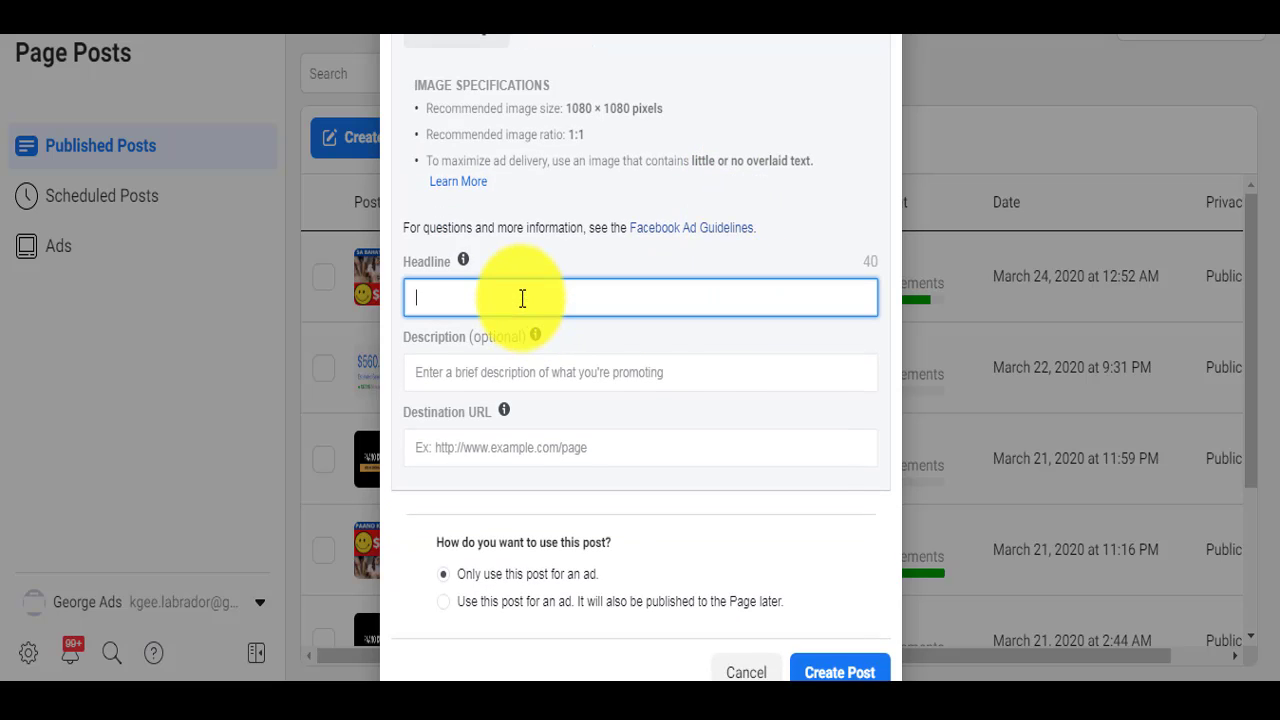
left_click(438, 372)
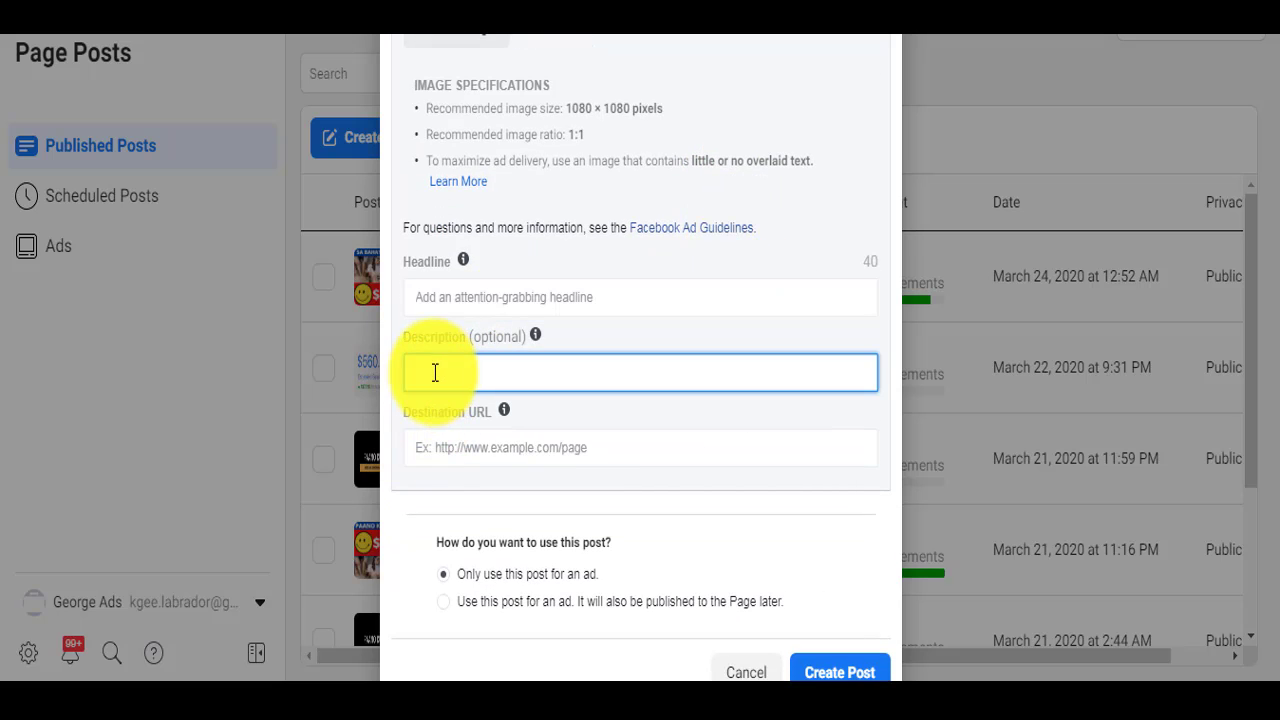
left_click(466, 449)
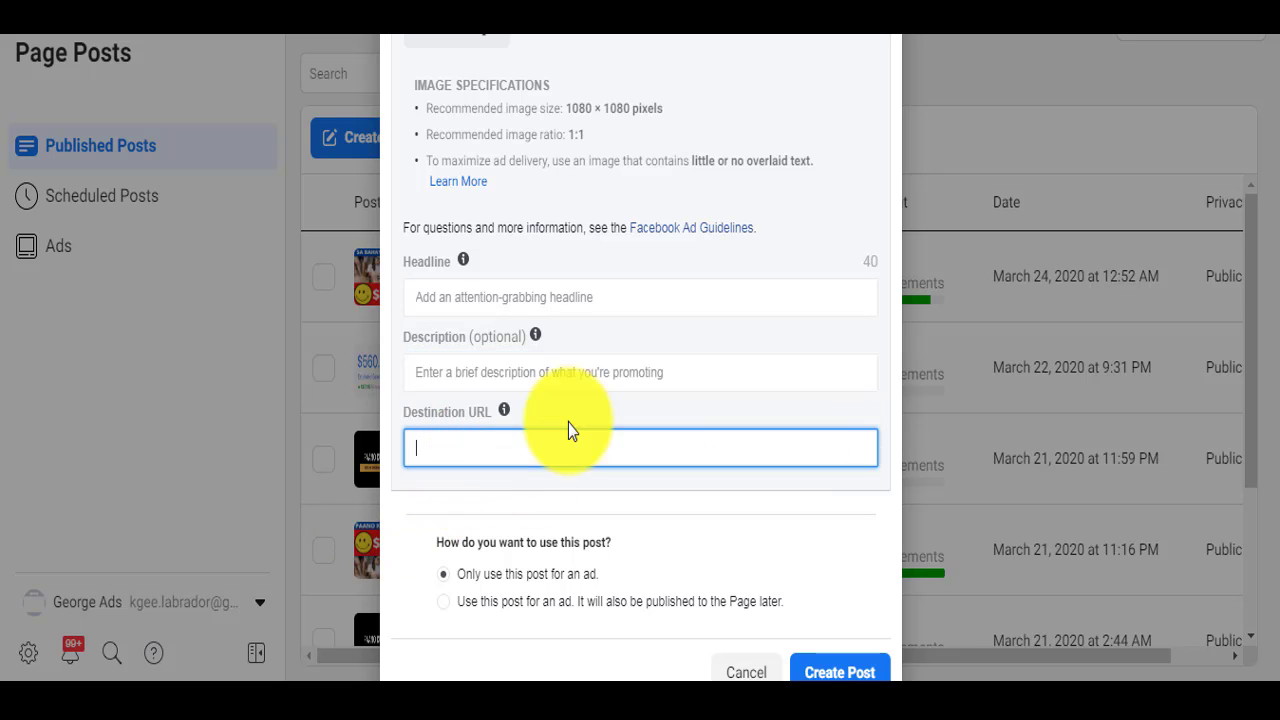
scroll(709, 357, "up", 4)
scroll(709, 357, "down", 4)
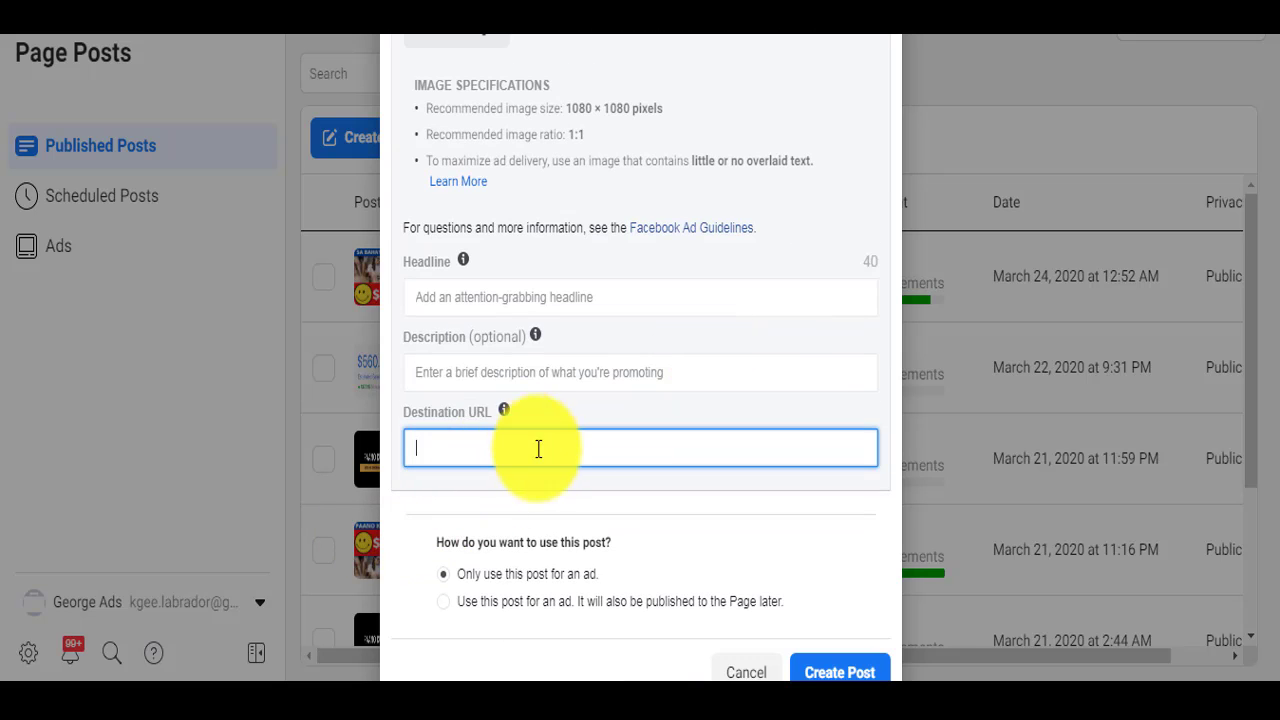
scroll(729, 194, "up", 5)
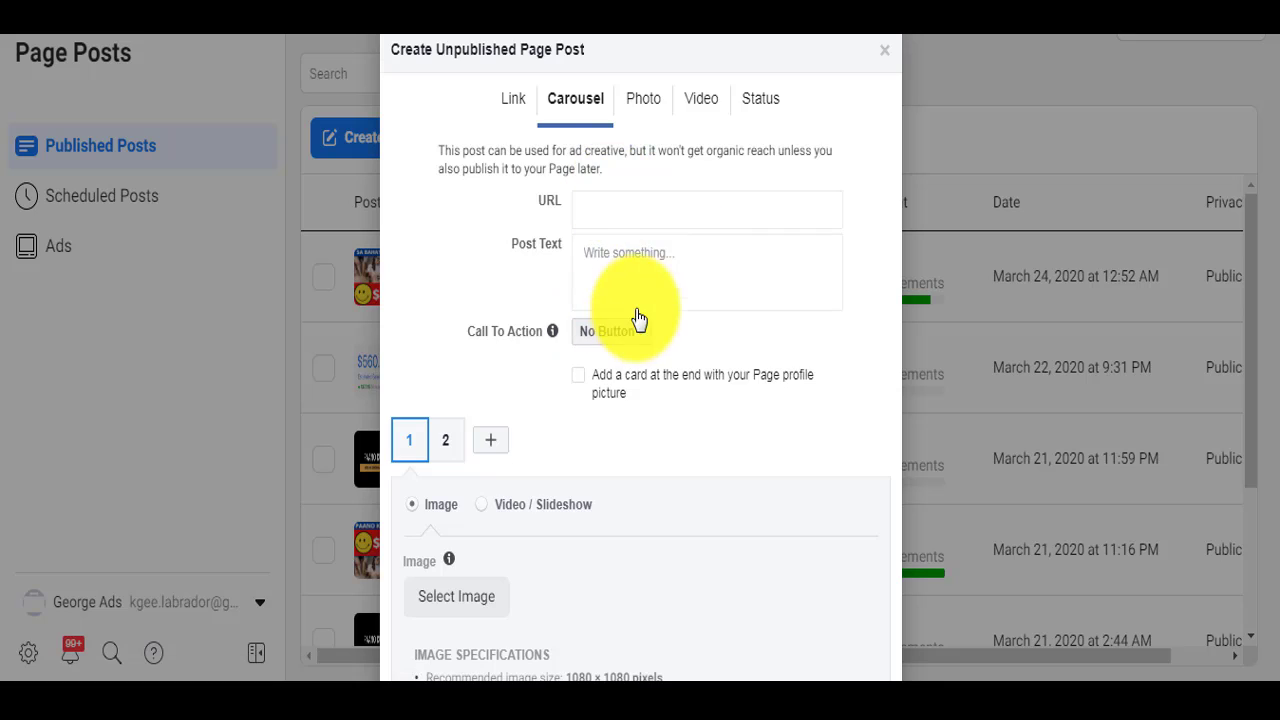
scroll(638, 318, "down", 5)
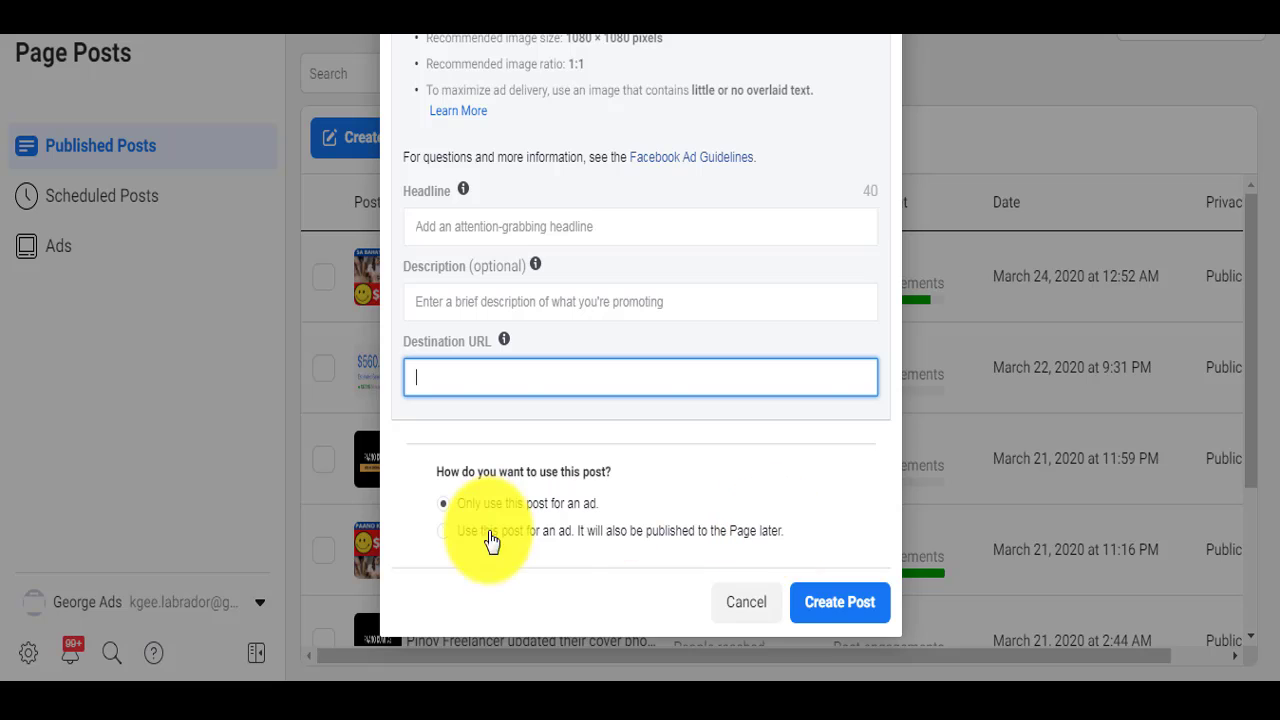
Step: Set the carousel post to be used for an ad and also published to the Page, and check its Locations targeting field
left_click(443, 534)
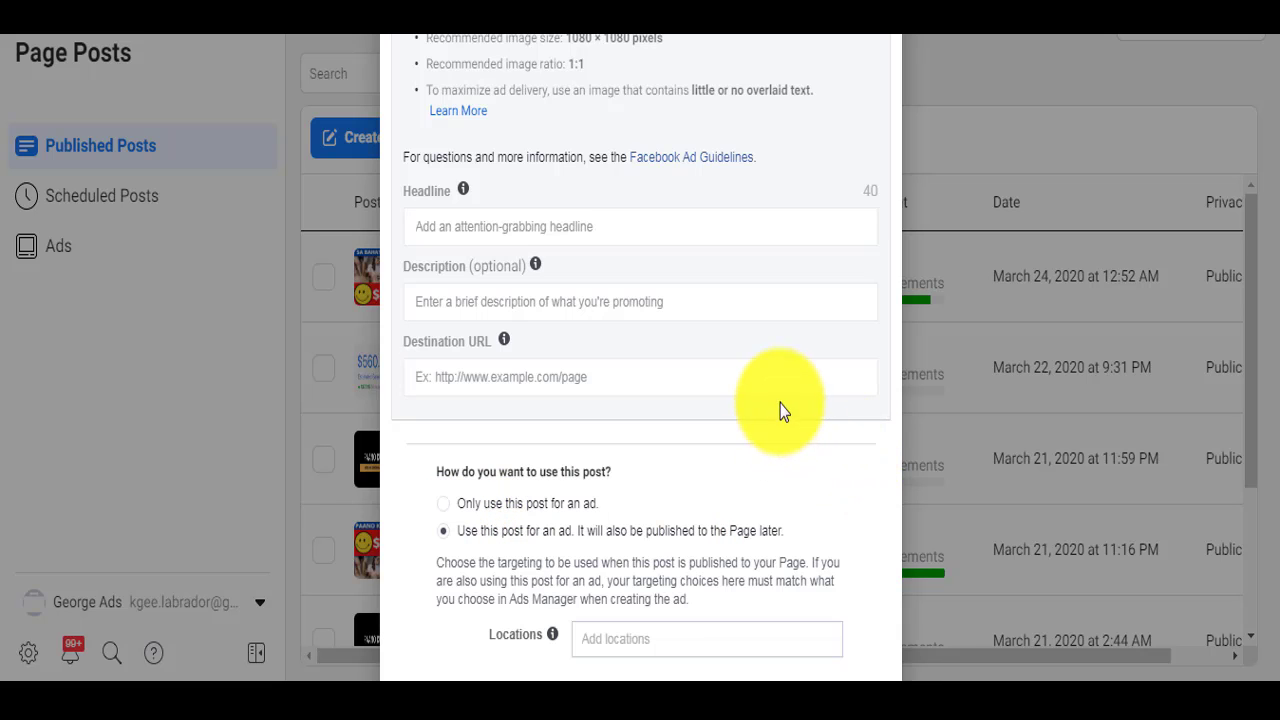
scroll(789, 403, "down", 2)
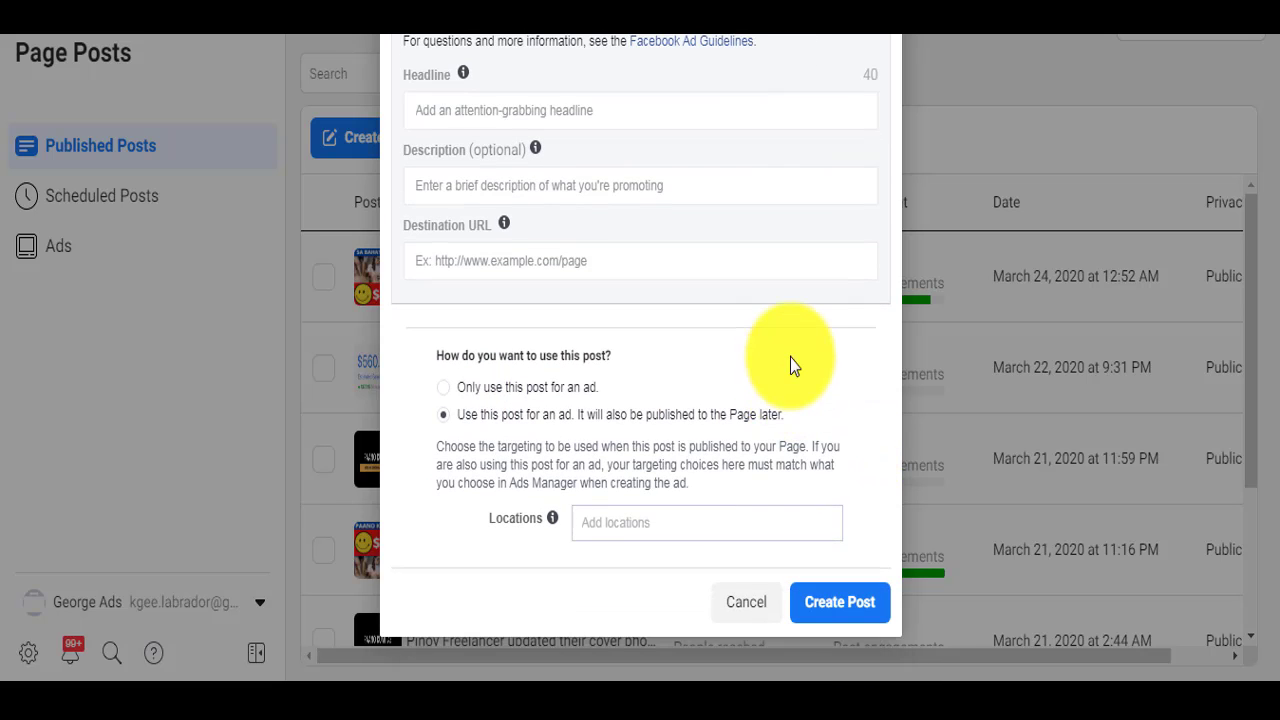
left_click(601, 528)
left_click(714, 506)
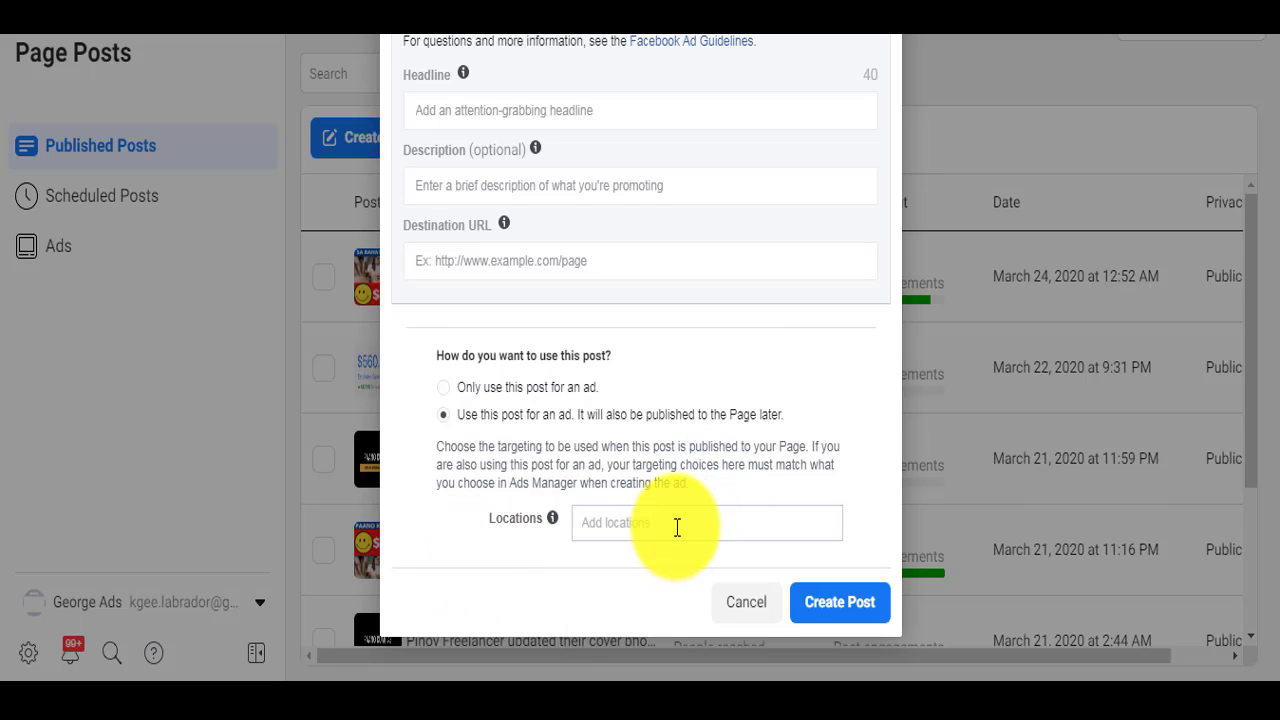
left_click(677, 527)
left_click(447, 563)
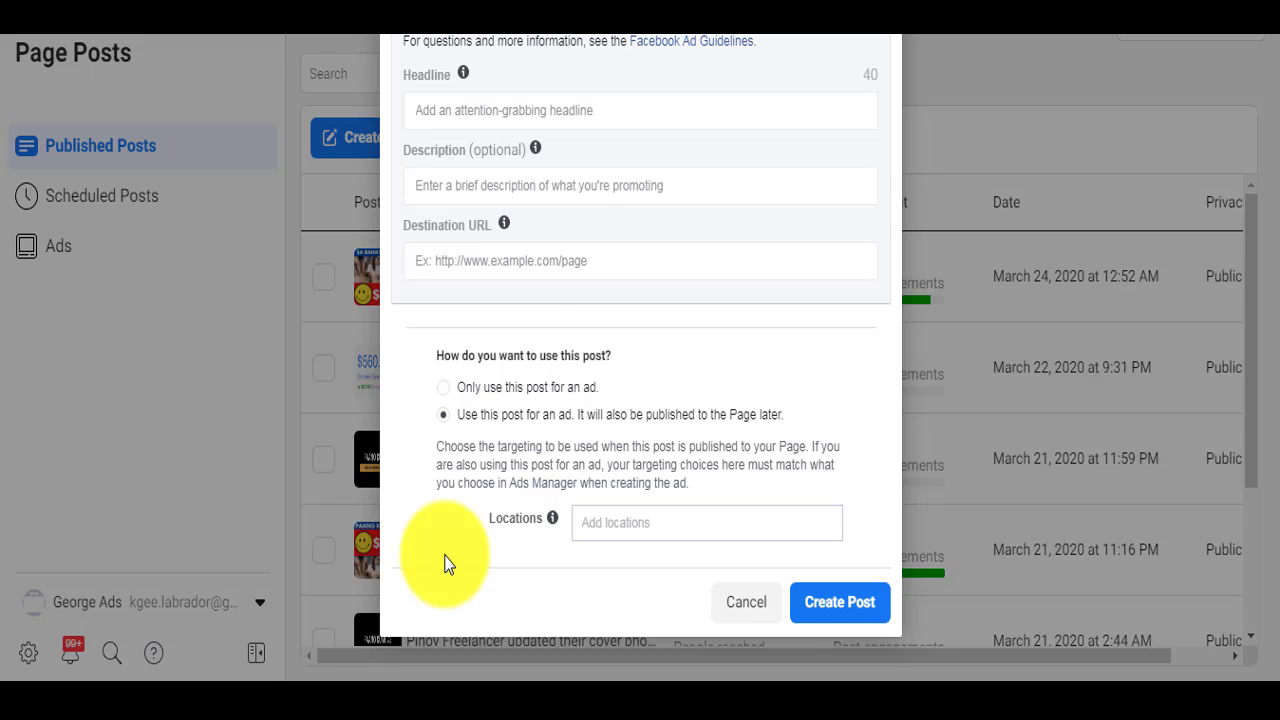
Step: Switch to the Pinoy Freelancer Facebook page and examine its newest video post and the Like Page section under it
scroll(731, 351, "up", 8)
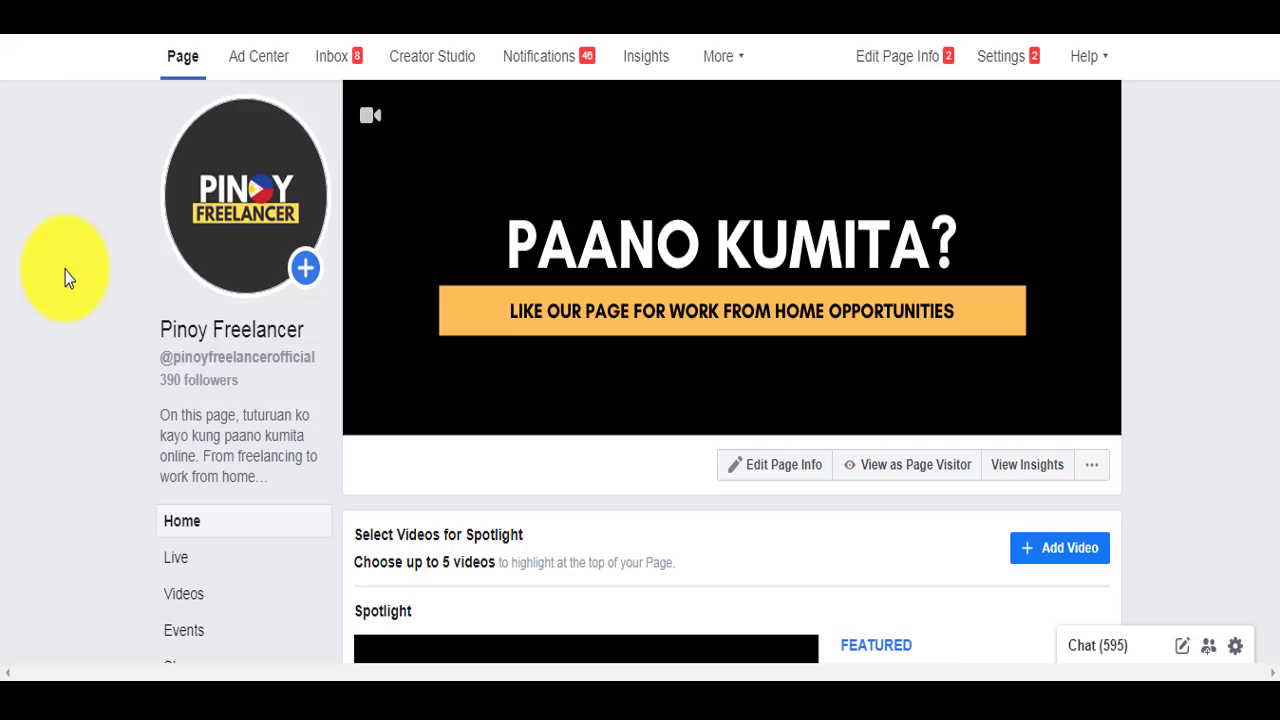
scroll(62, 272, "down", 8)
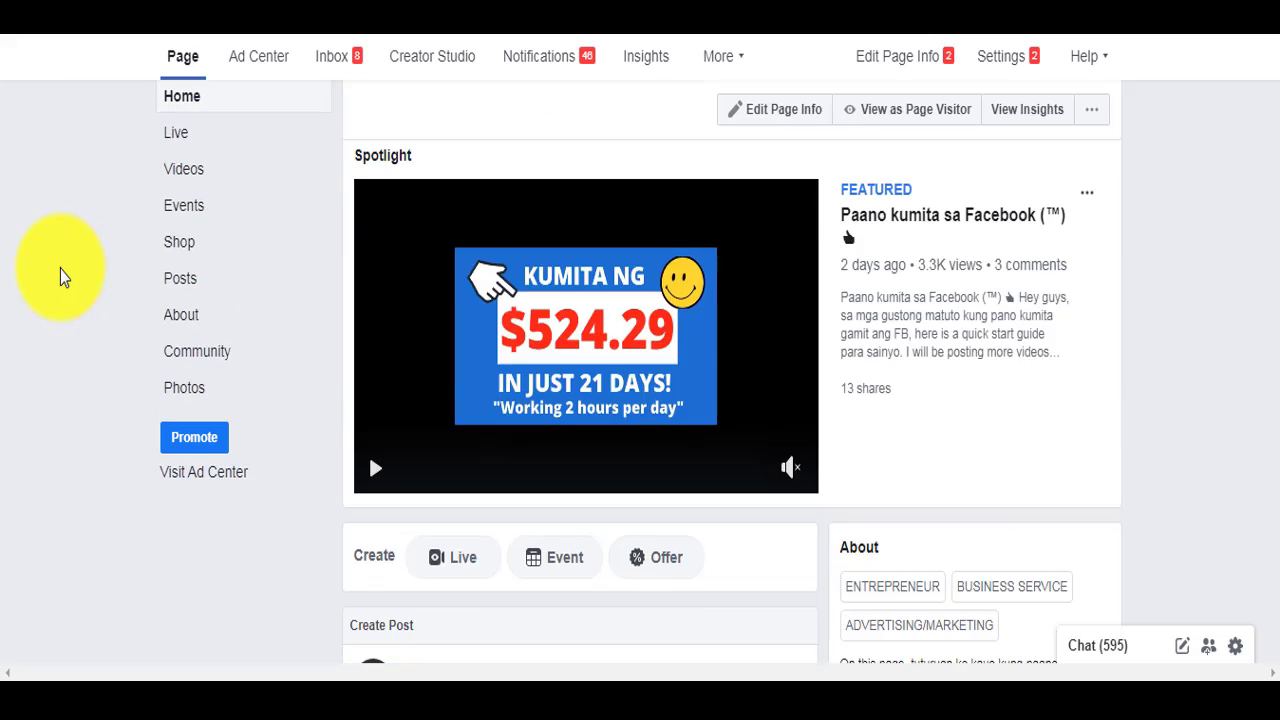
scroll(63, 273, "up", 5)
scroll(65, 275, "down", 15)
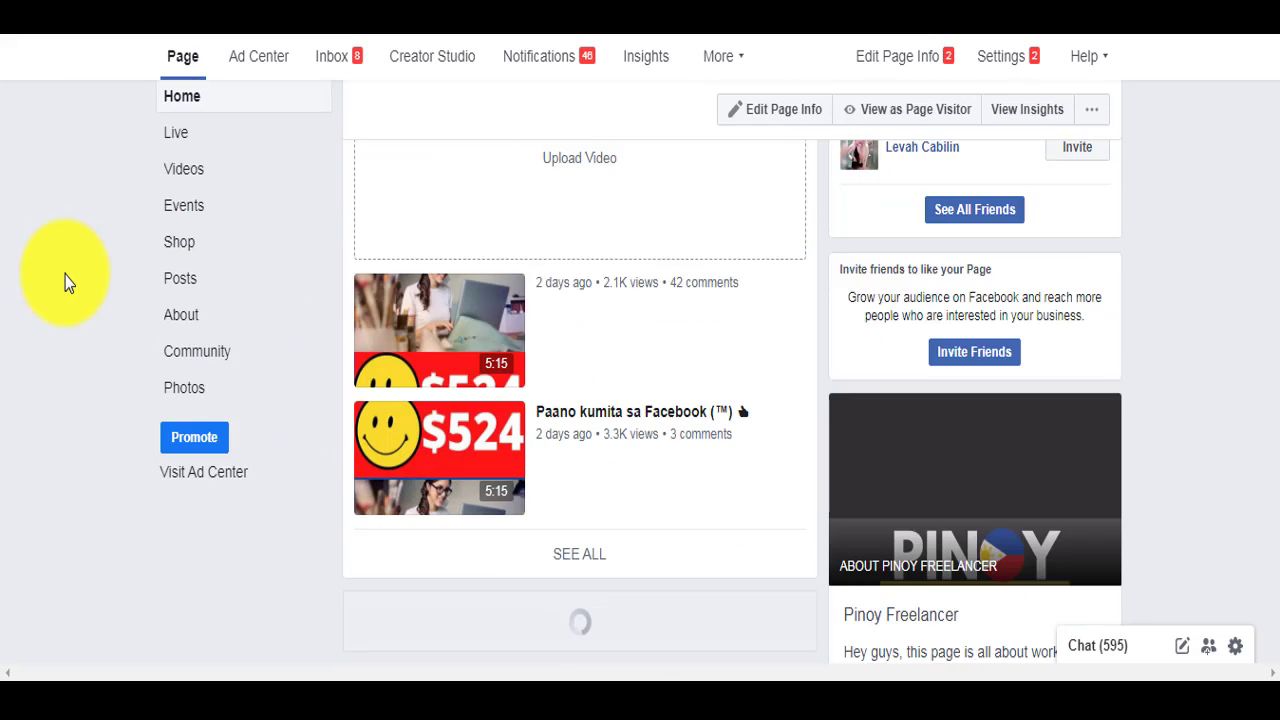
scroll(65, 275, "down", 5)
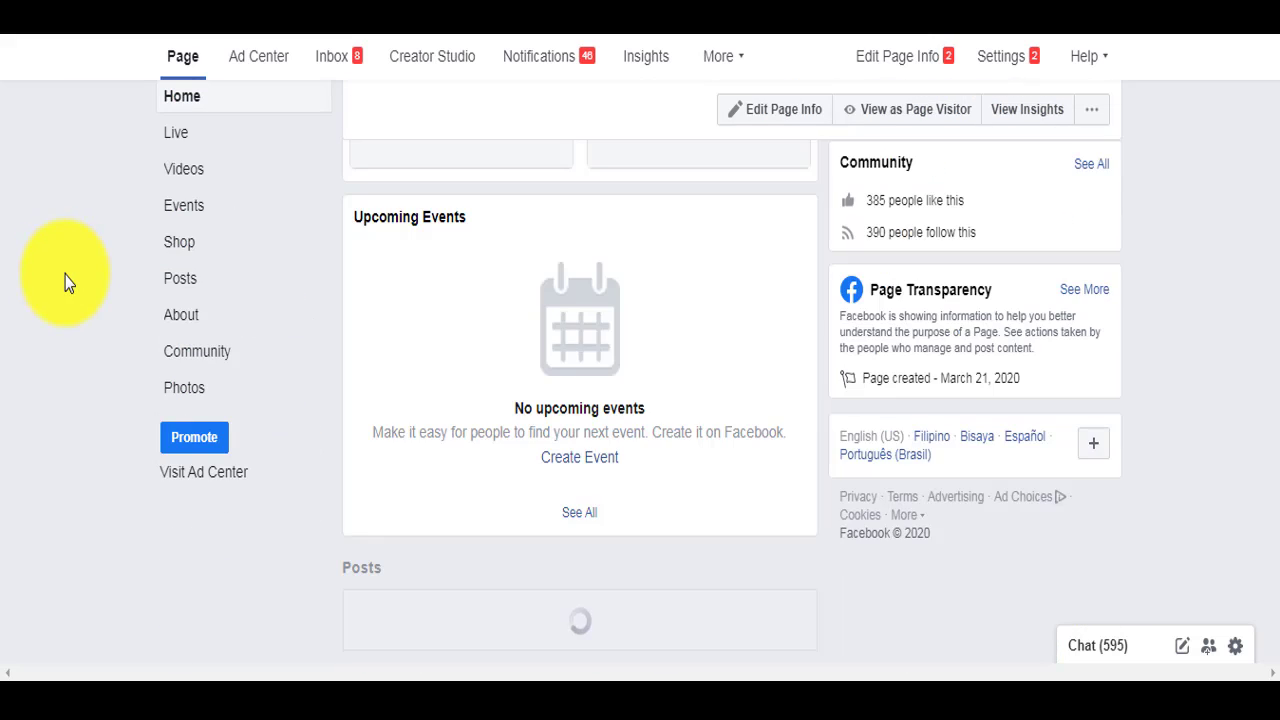
scroll(65, 283, "down", 3)
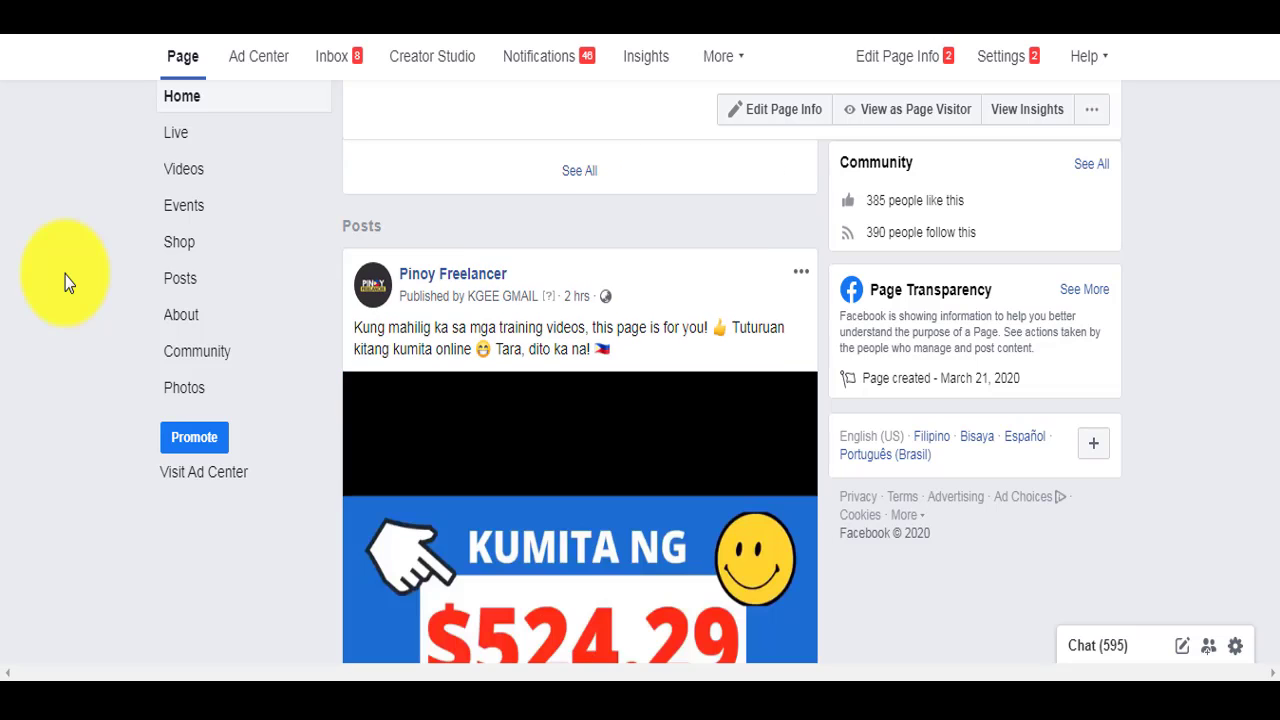
scroll(65, 283, "down", 1)
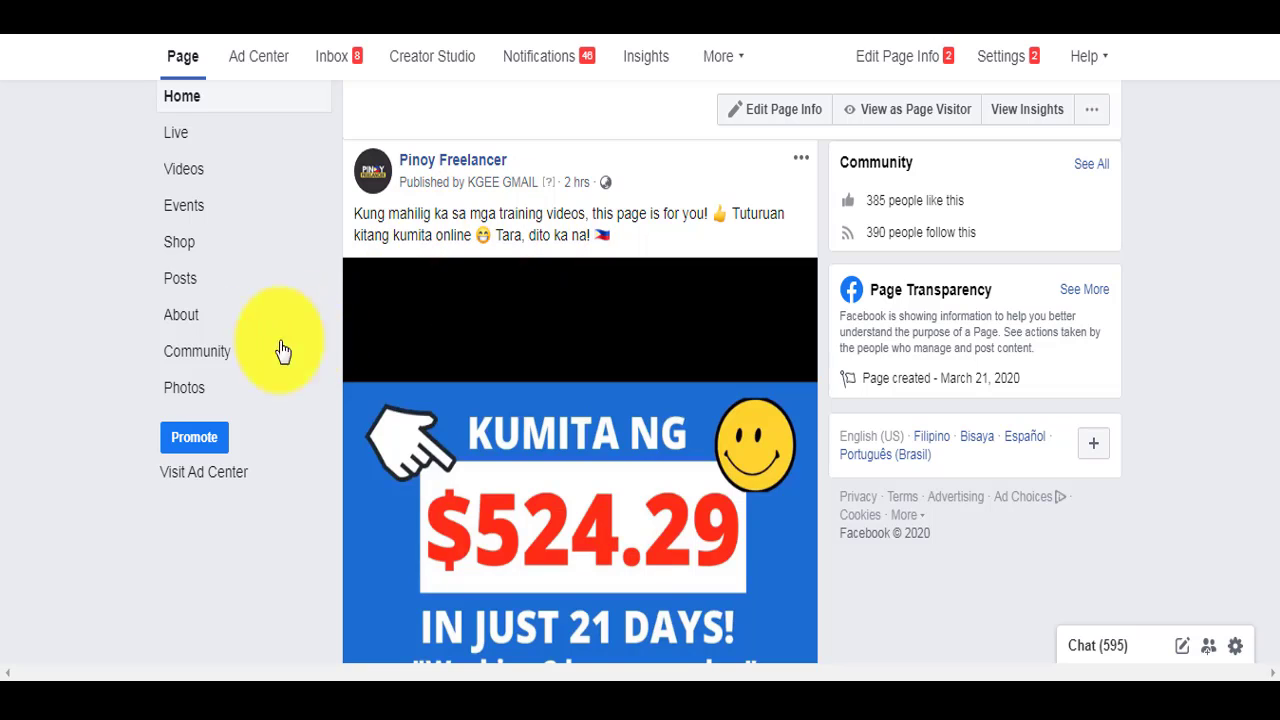
scroll(260, 345, "down", 4)
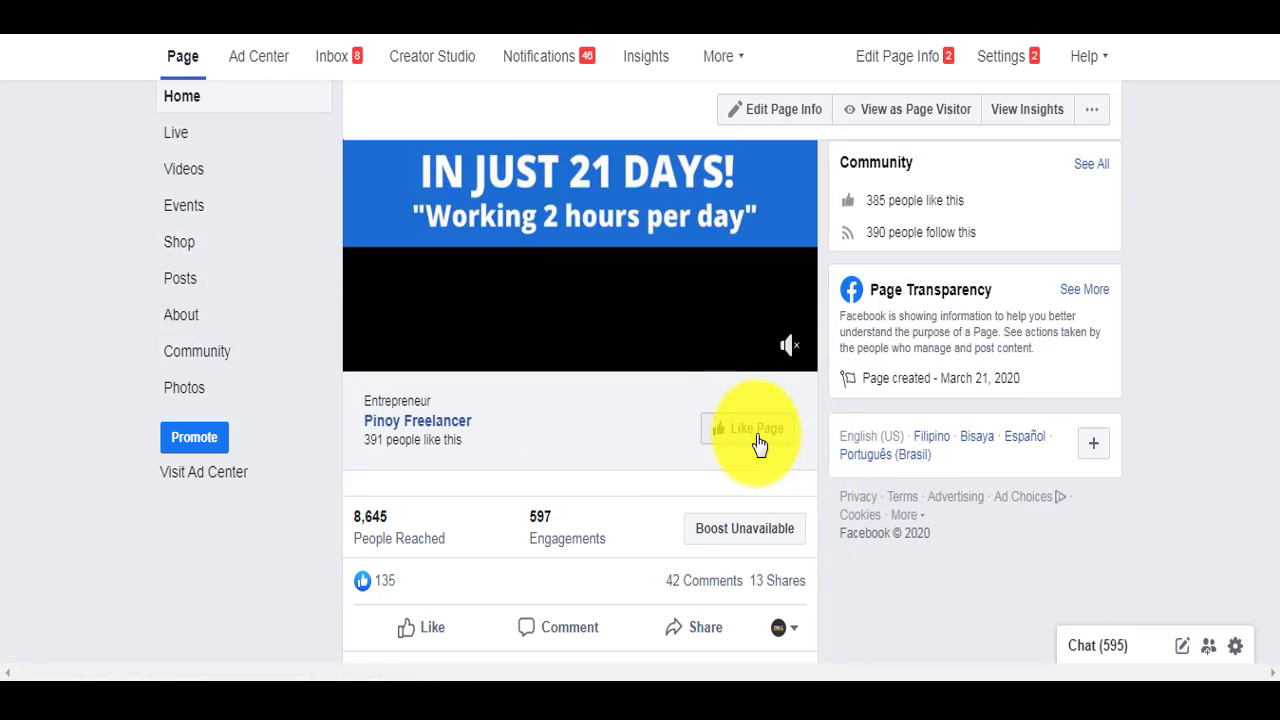
scroll(6, 378, "up", 6)
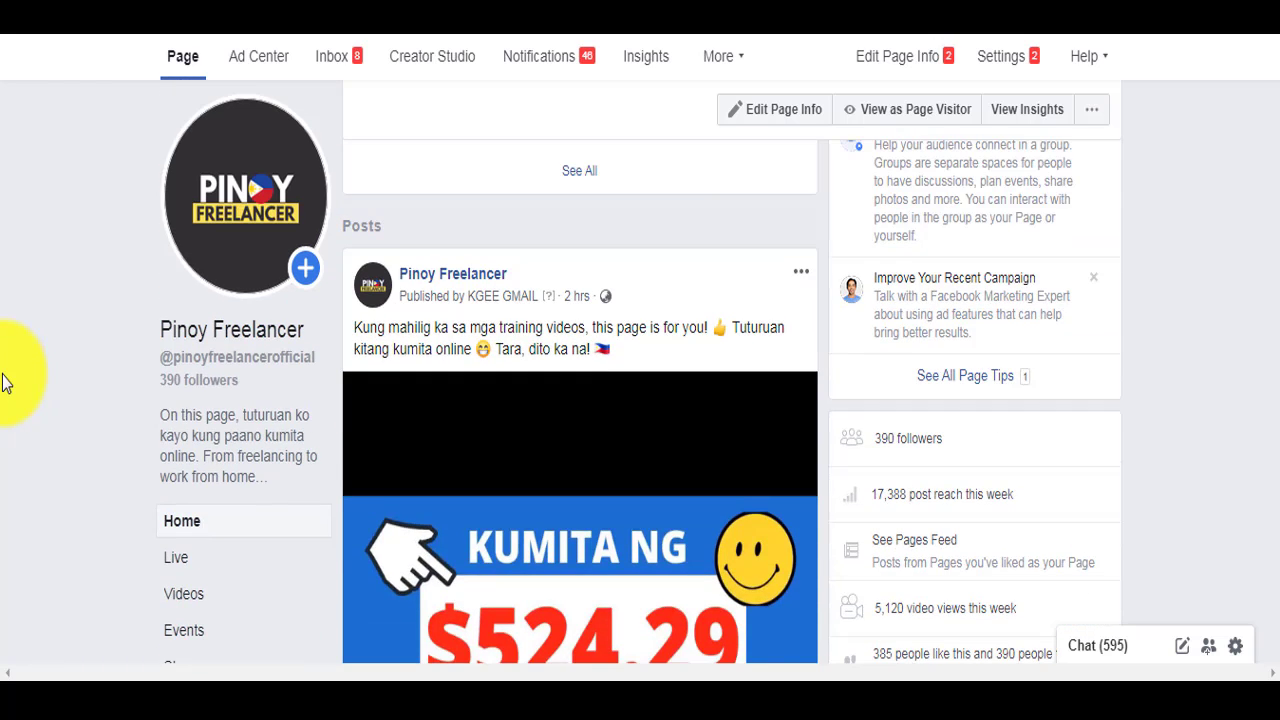
scroll(6, 378, "down", 6)
scroll(6, 378, "up", 6)
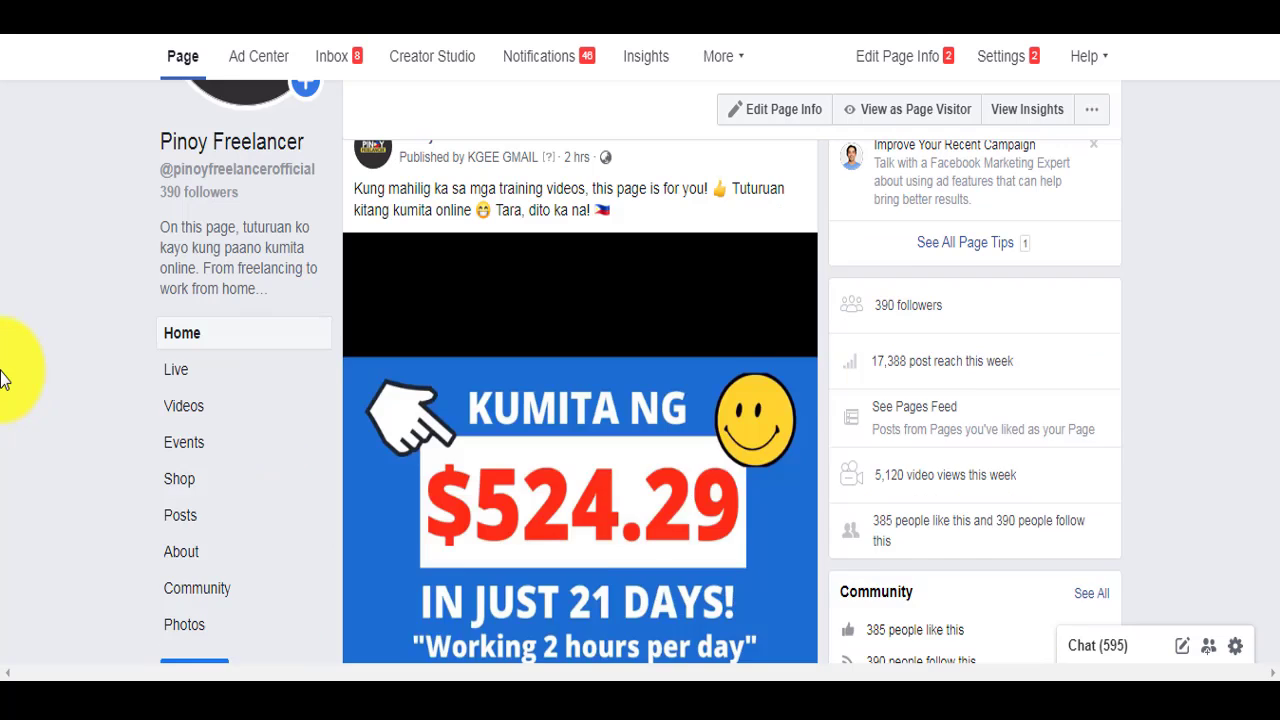
scroll(98, 340, "up", 5)
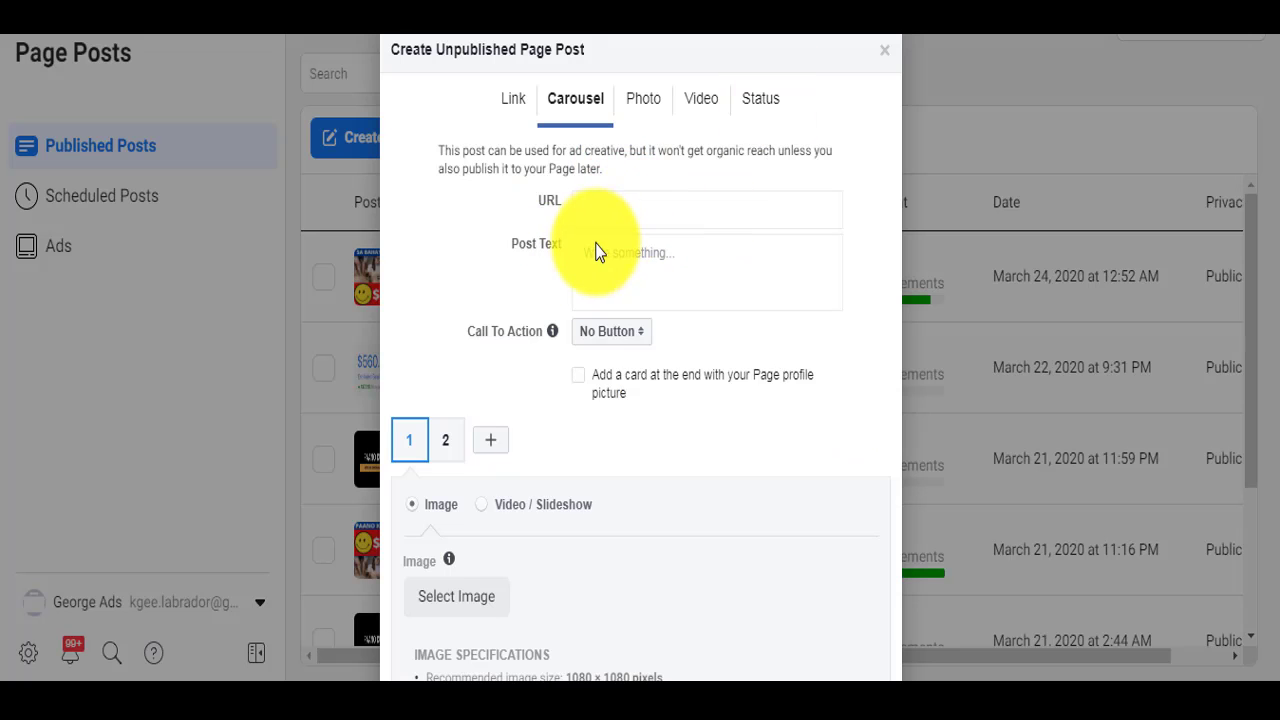
Step: Copy the shareable link of the $524.29 video in YouTube Studio and paste it as the carousel post's URL
left_click(600, 207)
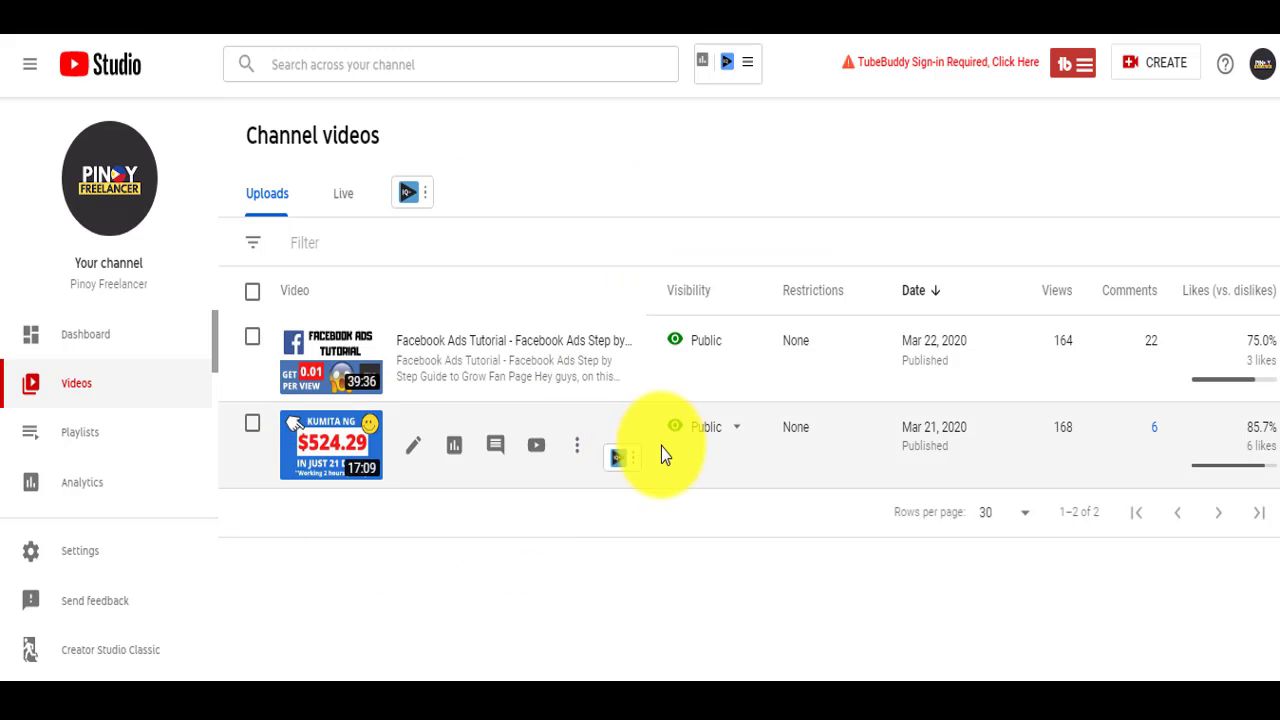
left_click(577, 453)
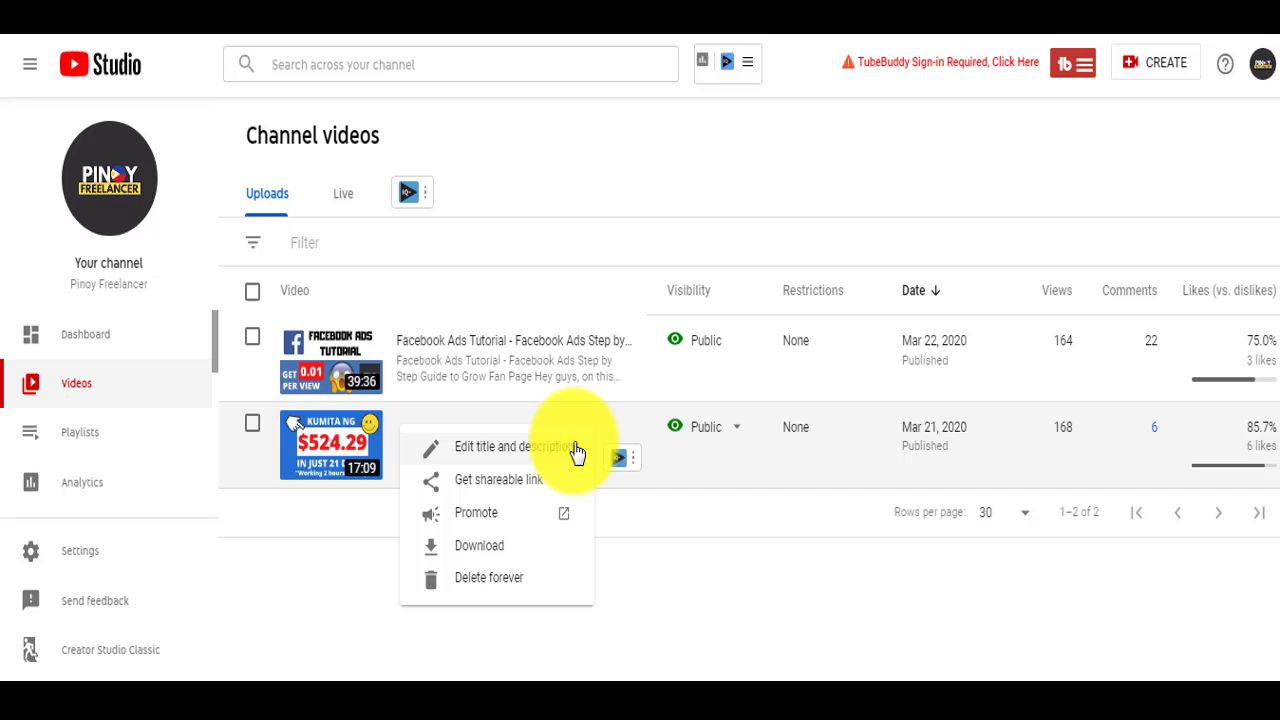
left_click(520, 490)
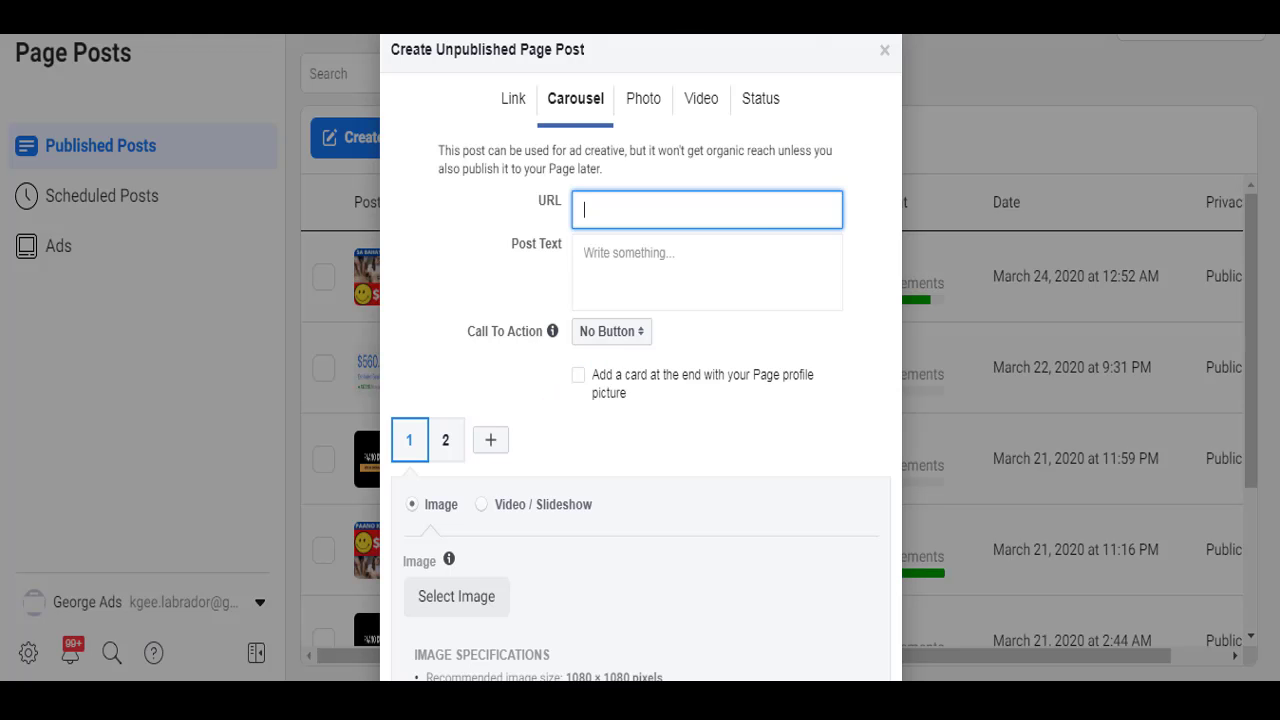
key("ctrl+v")
Step: Enter "Test" as the post text and set the call to action to Watch More
left_click(704, 270)
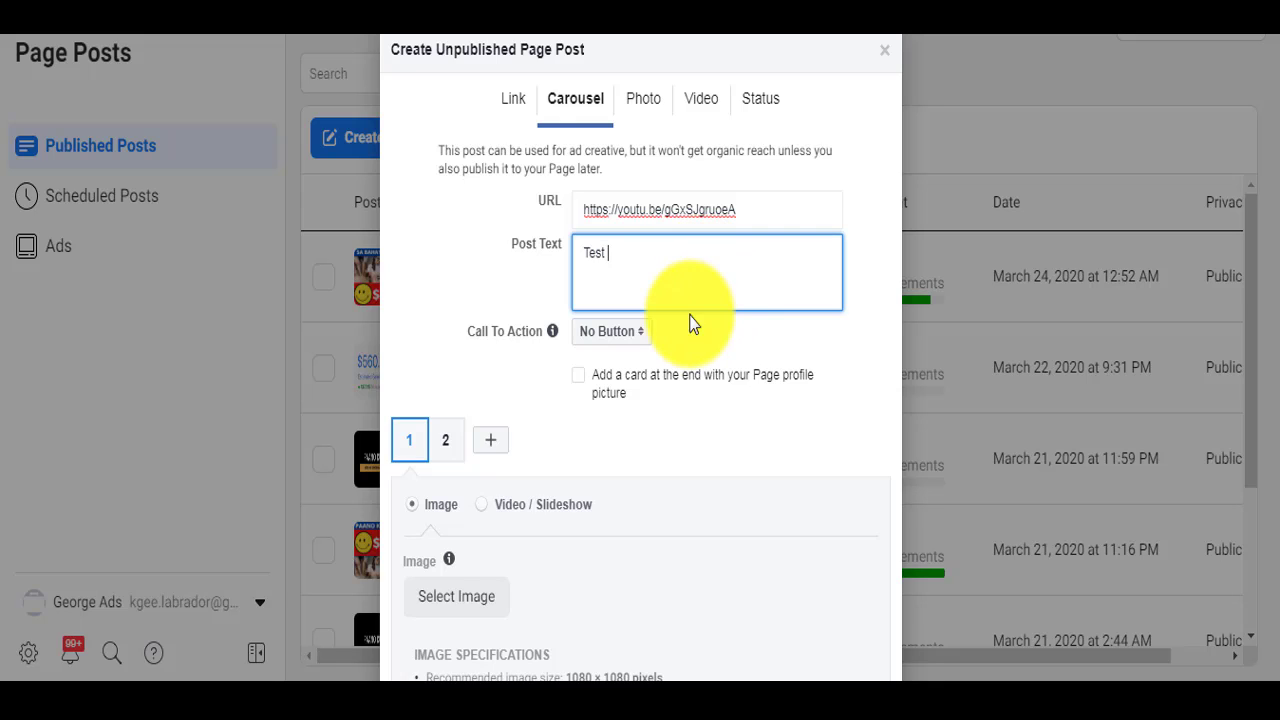
left_click(638, 335)
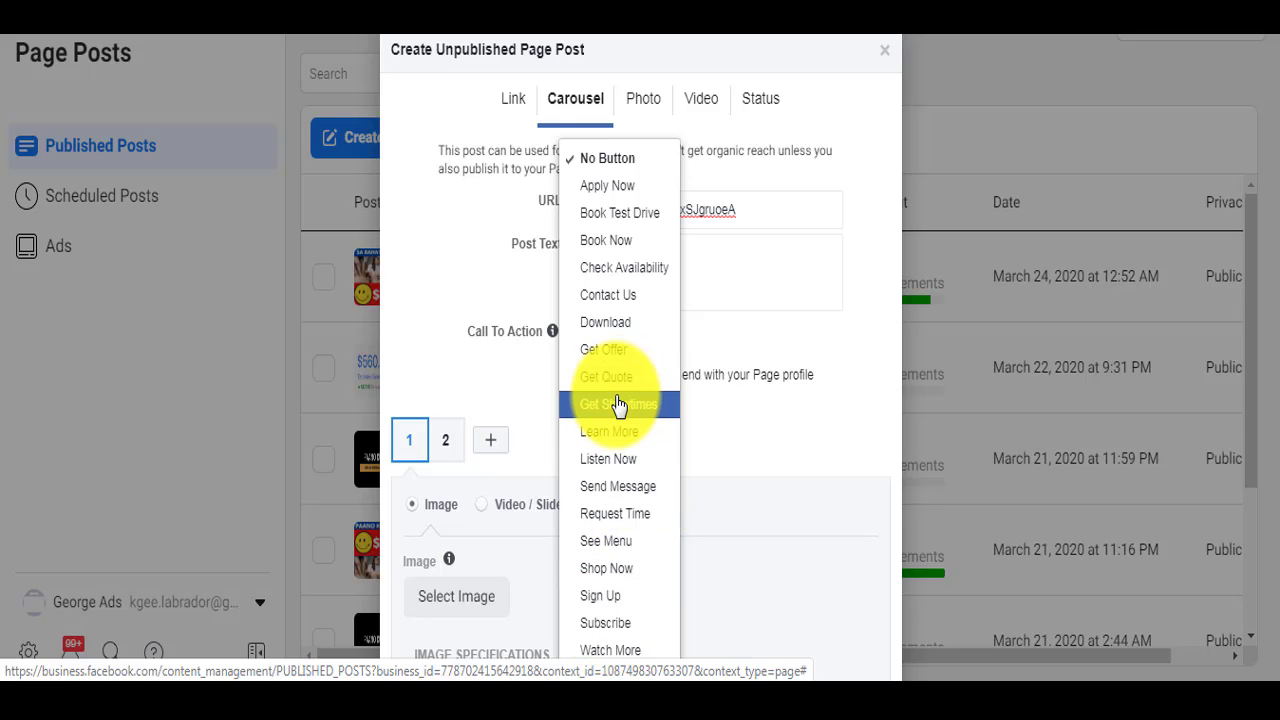
scroll(617, 405, "down", 2)
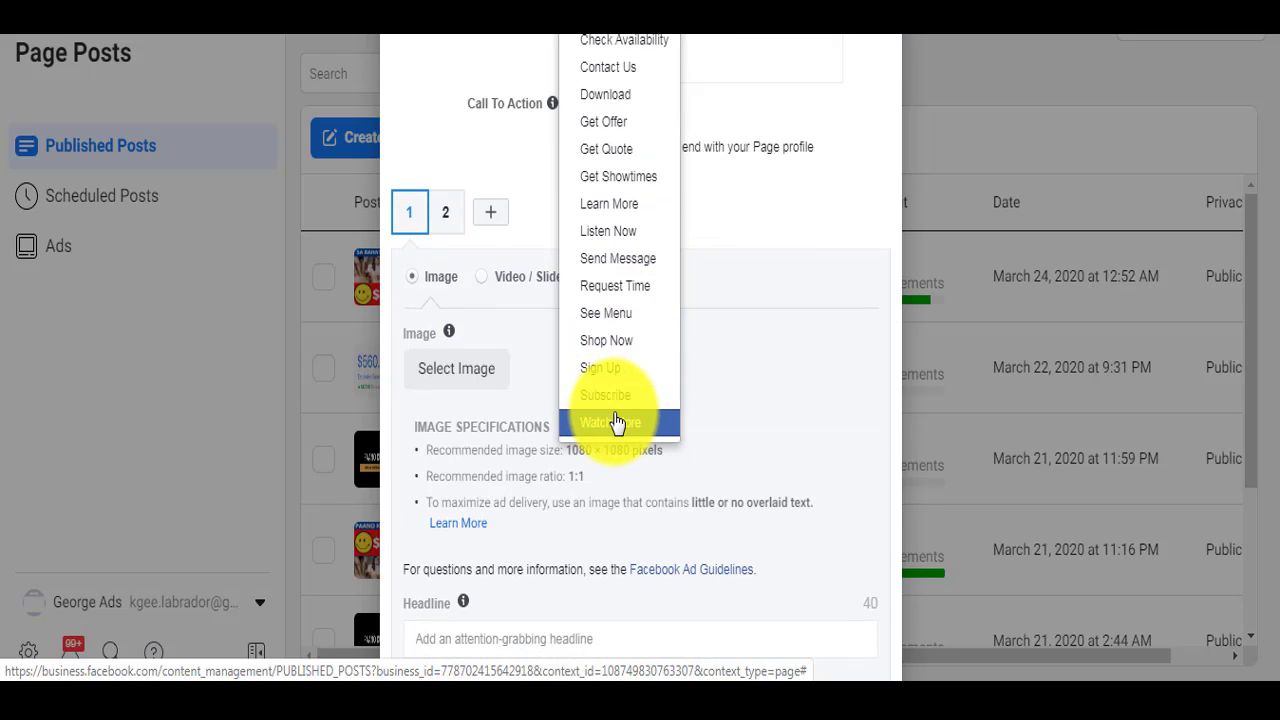
left_click(615, 423)
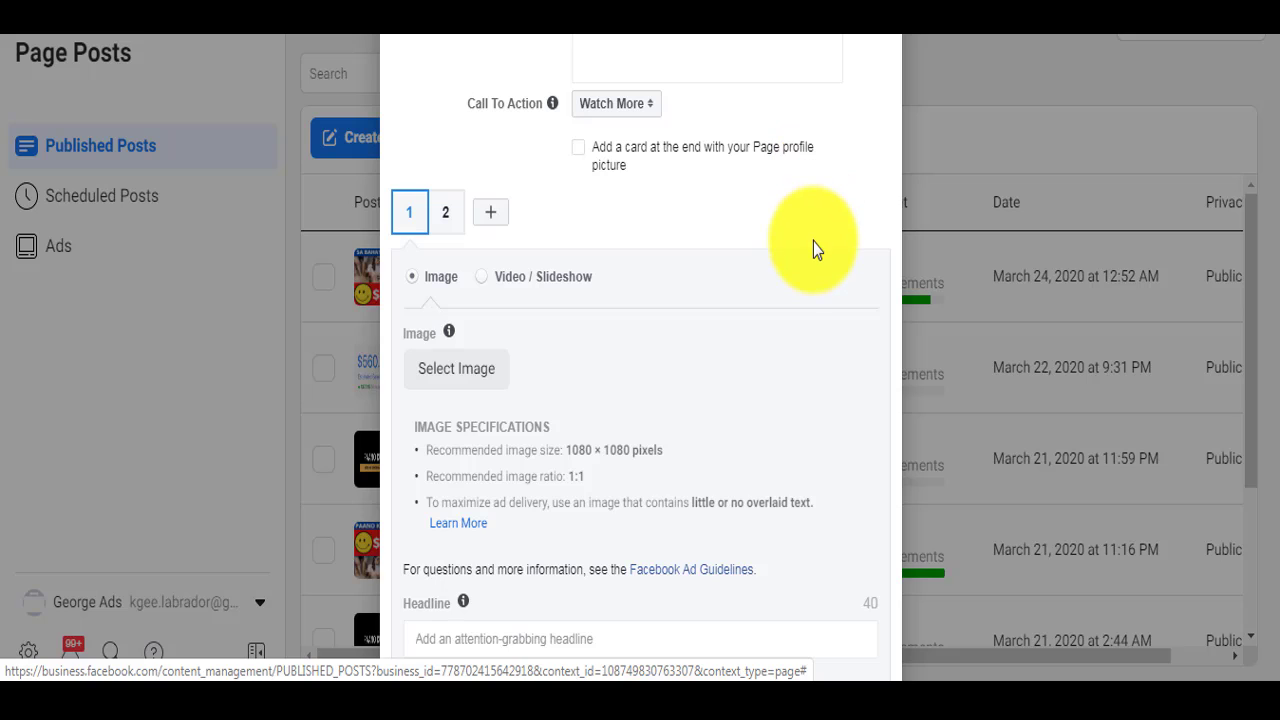
Step: Make the first card a video using the "Full Video Link on Comments" account video, with the $524.29 frame as its thumbnail
left_click(482, 298)
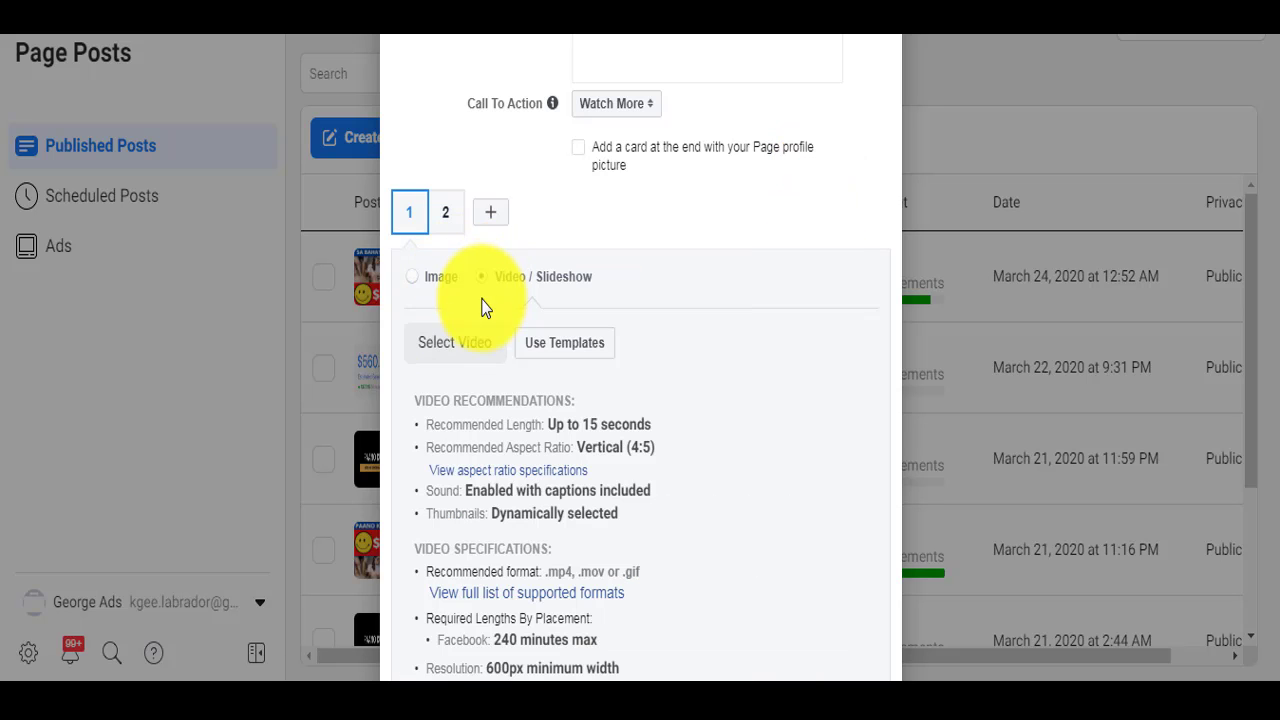
left_click(425, 285)
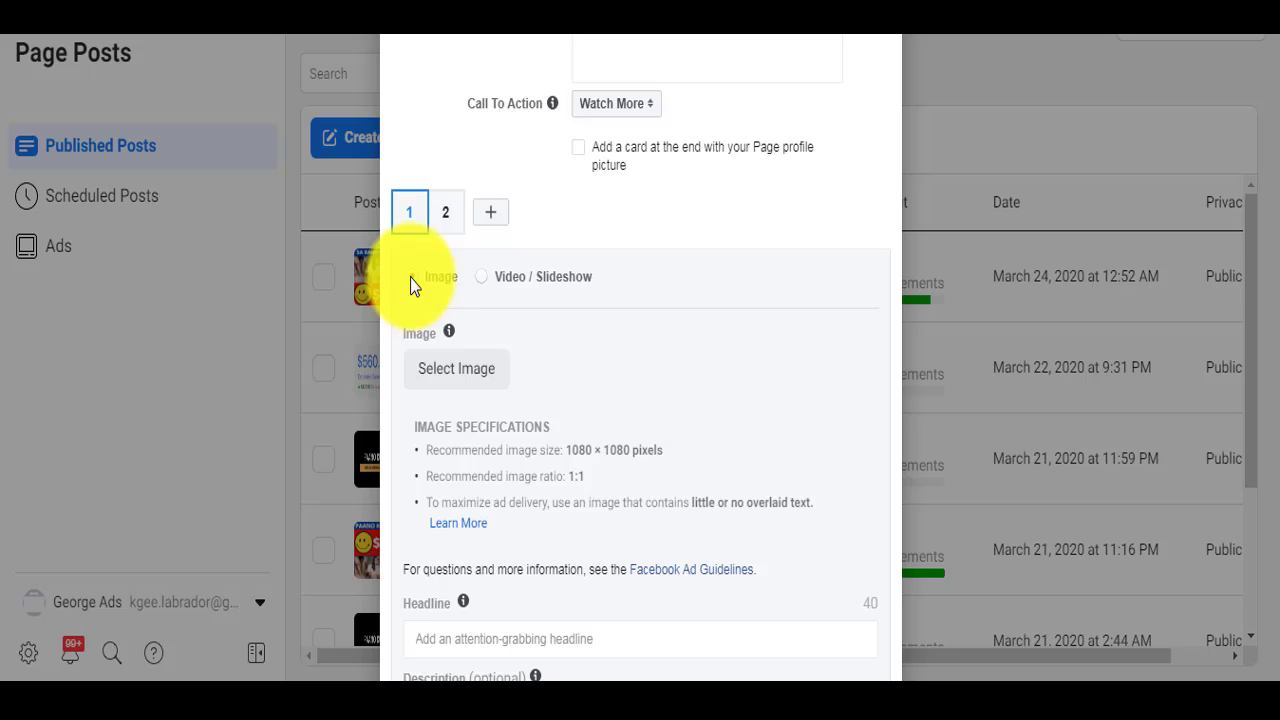
left_click(481, 283)
left_click(471, 349)
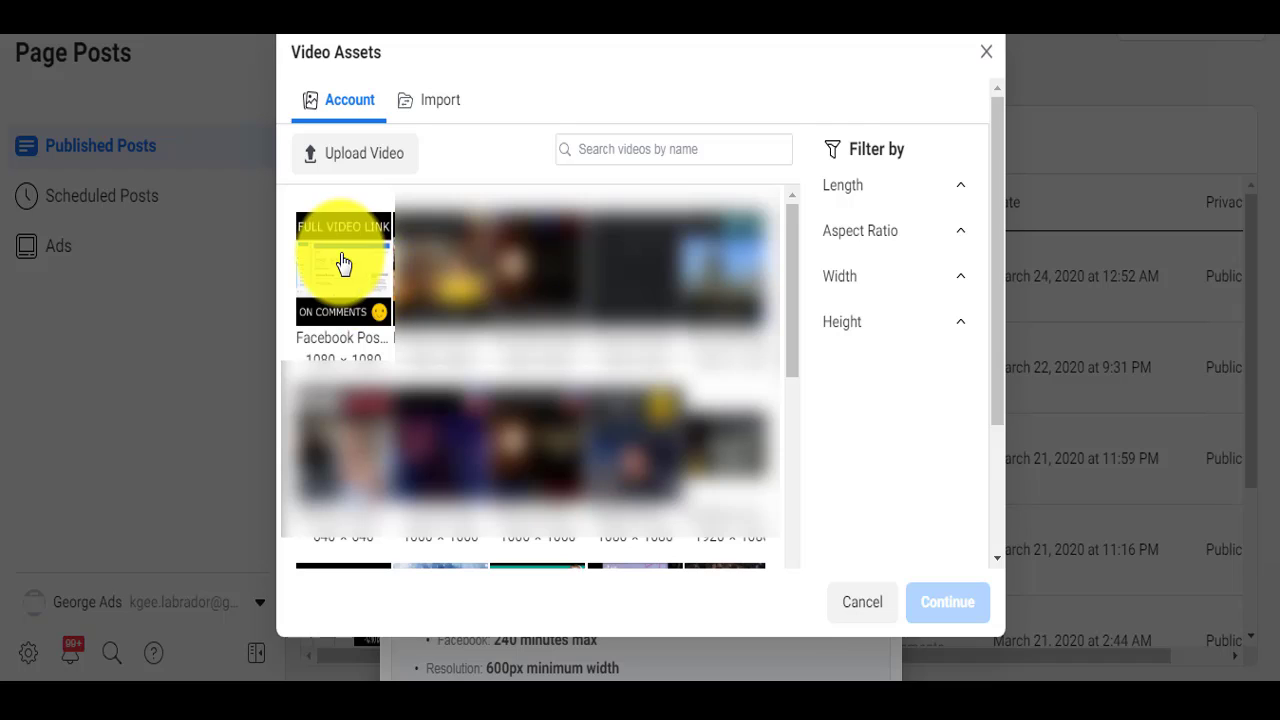
left_click(343, 262)
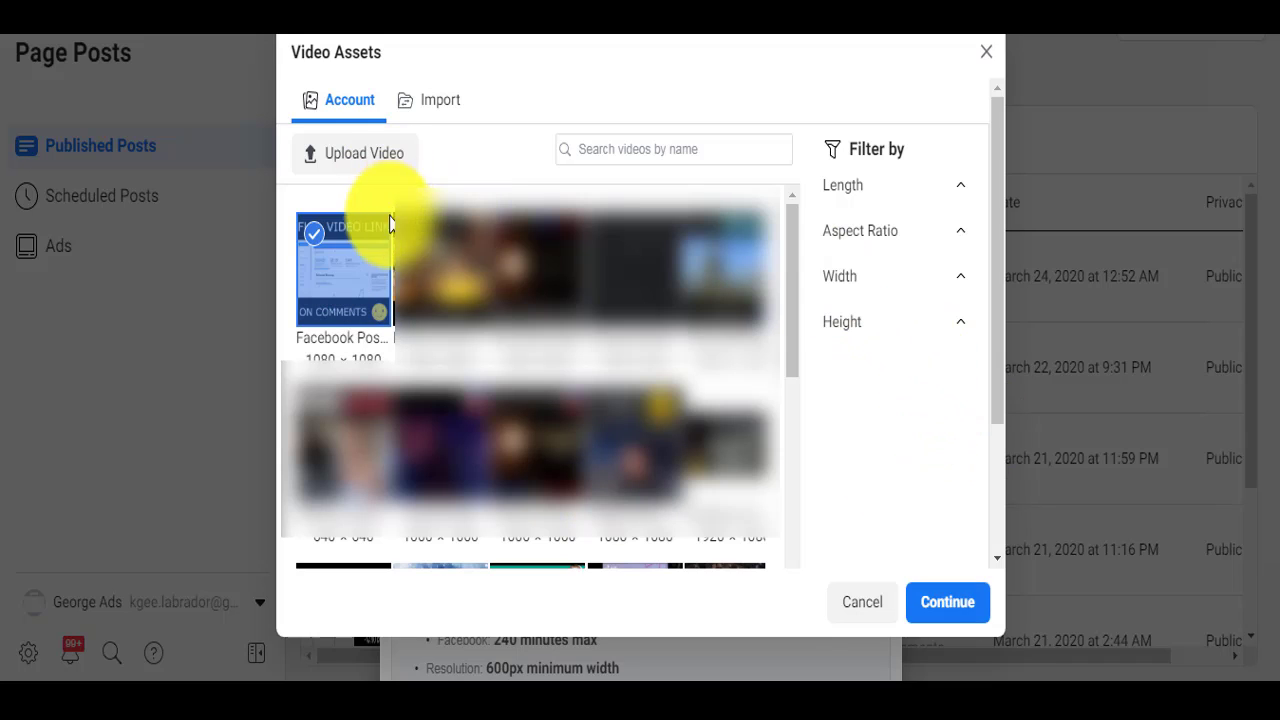
left_click(930, 612)
scroll(745, 362, "down", 1)
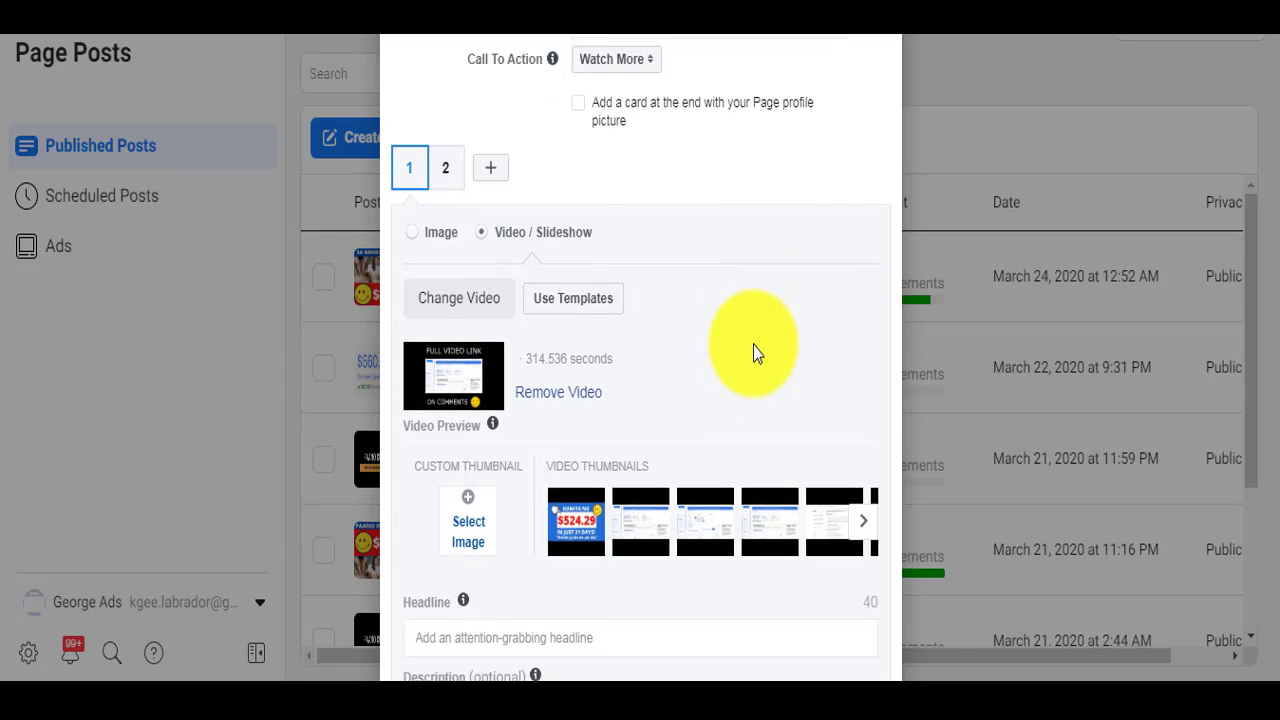
left_click(567, 465)
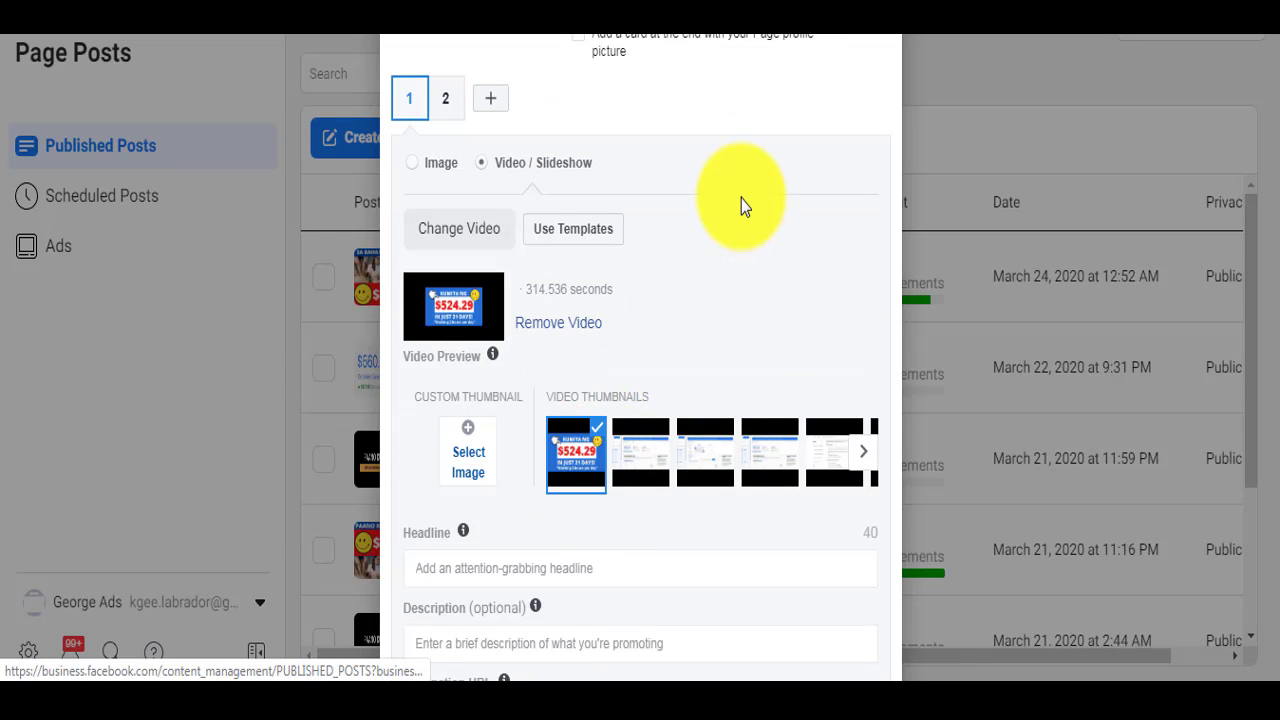
Step: Set the first card's headline to "Make money online" and paste the copied YouTube link as its Destination URL
scroll(790, 240, "down", 1)
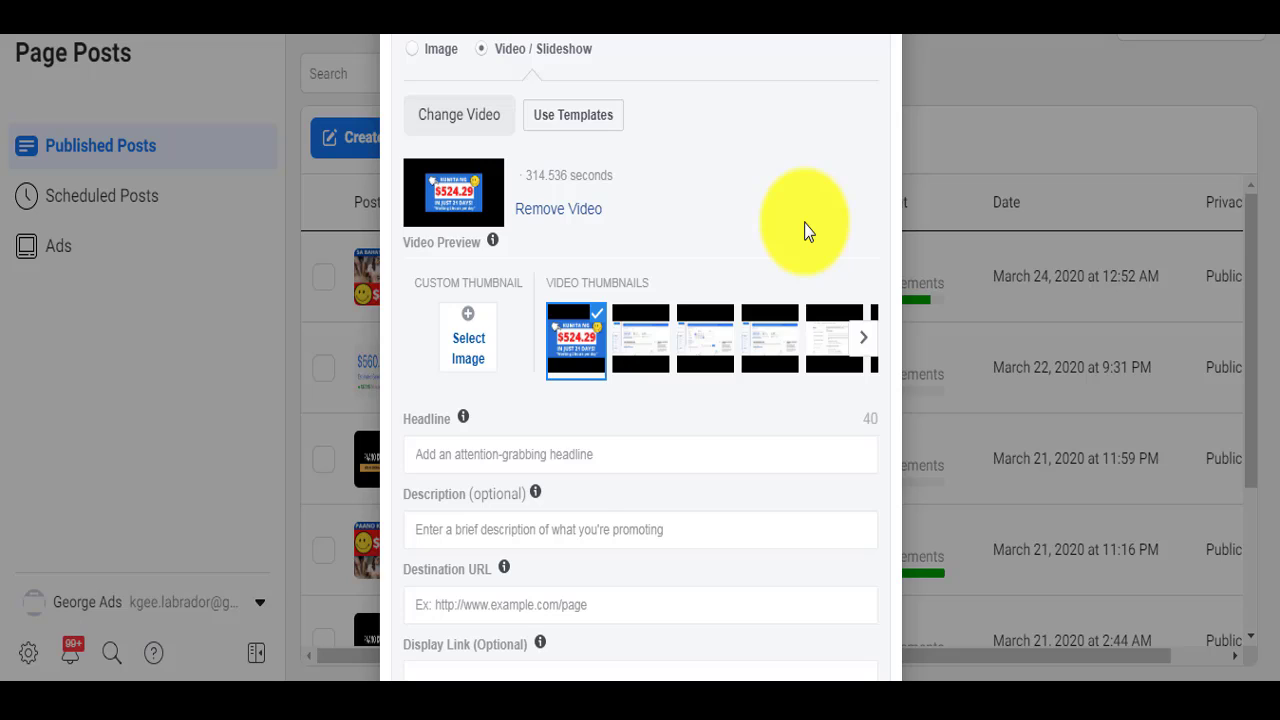
left_click(571, 458)
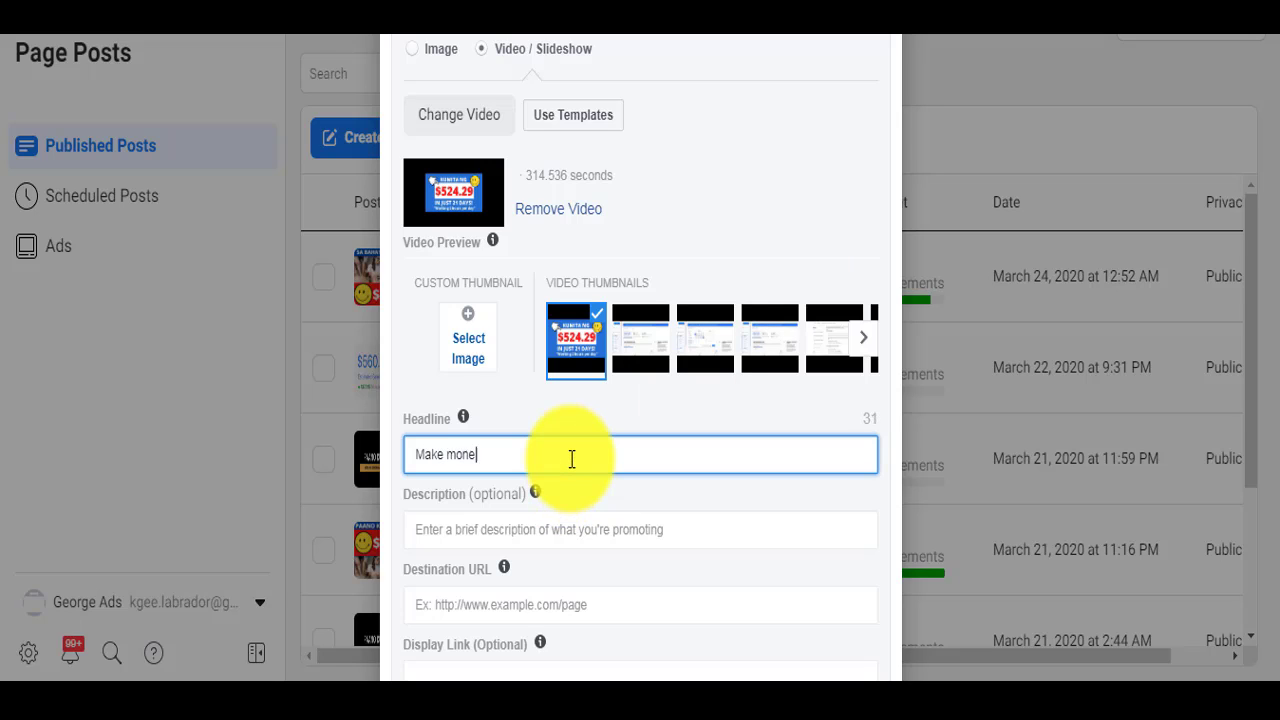
type("Make money online")
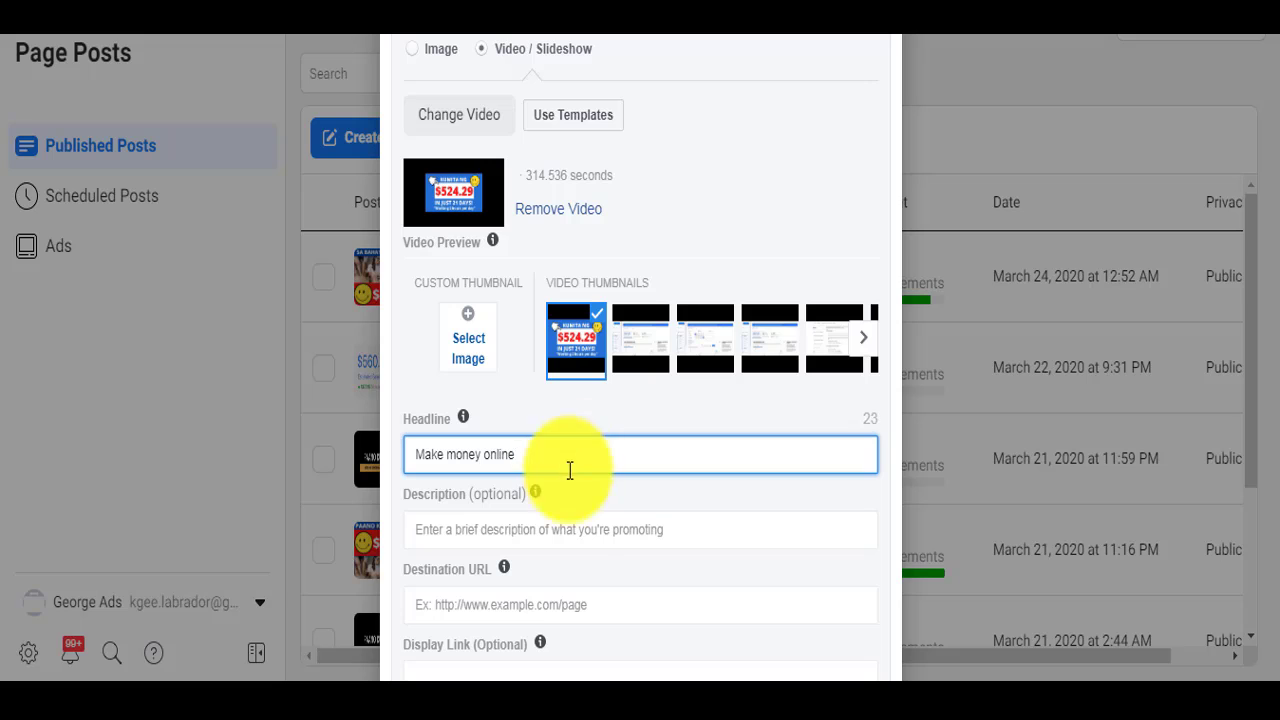
left_click(588, 530)
left_click(675, 490)
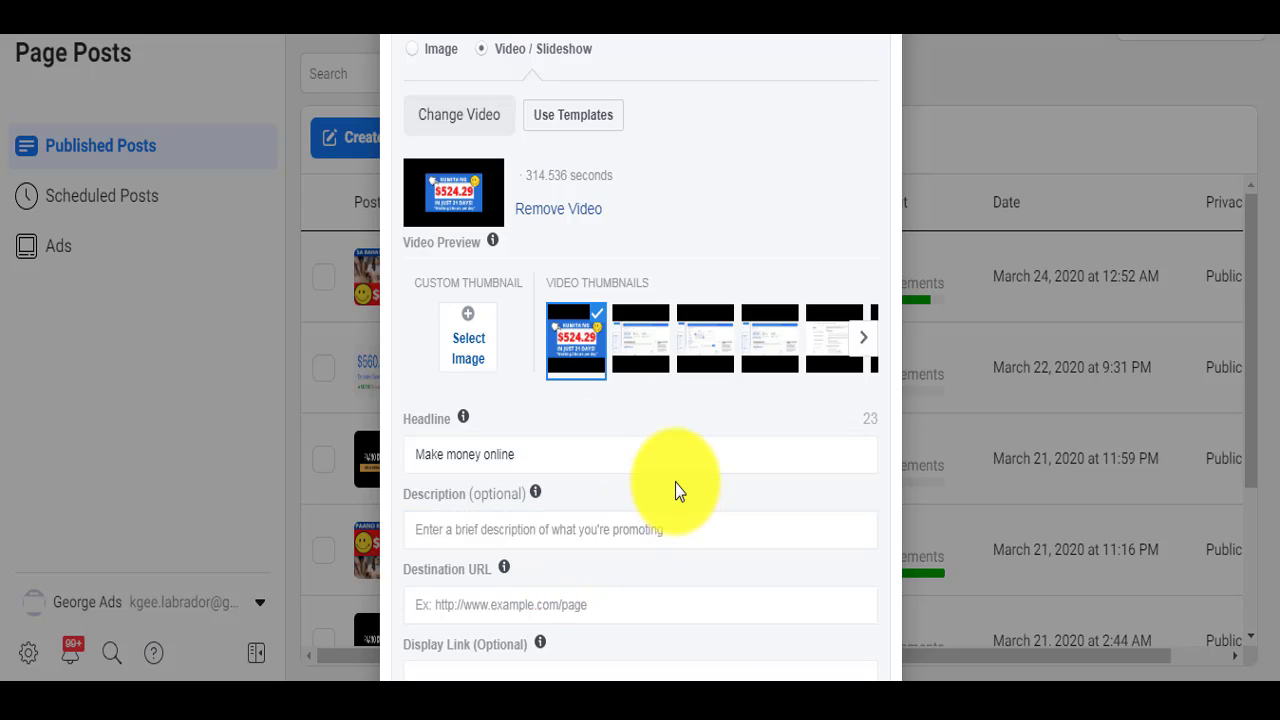
scroll(675, 489, "down", 1)
left_click(620, 491)
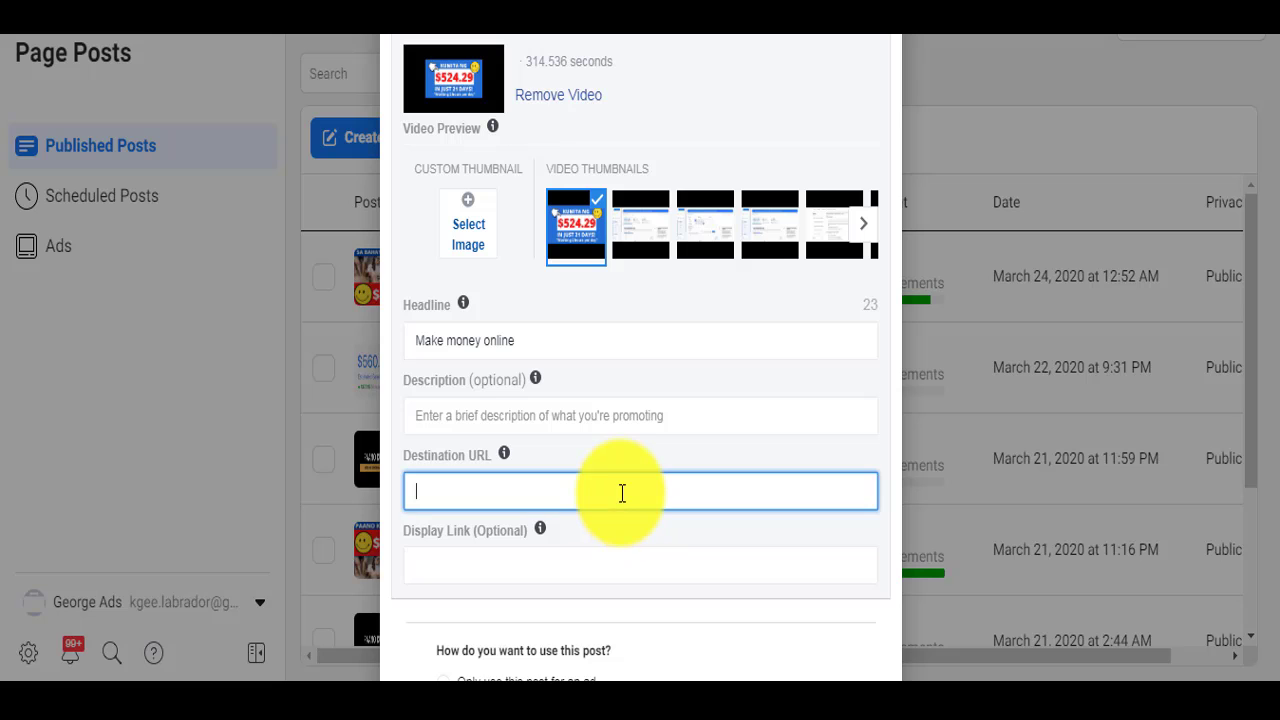
key("ctrl+v")
left_click(620, 530)
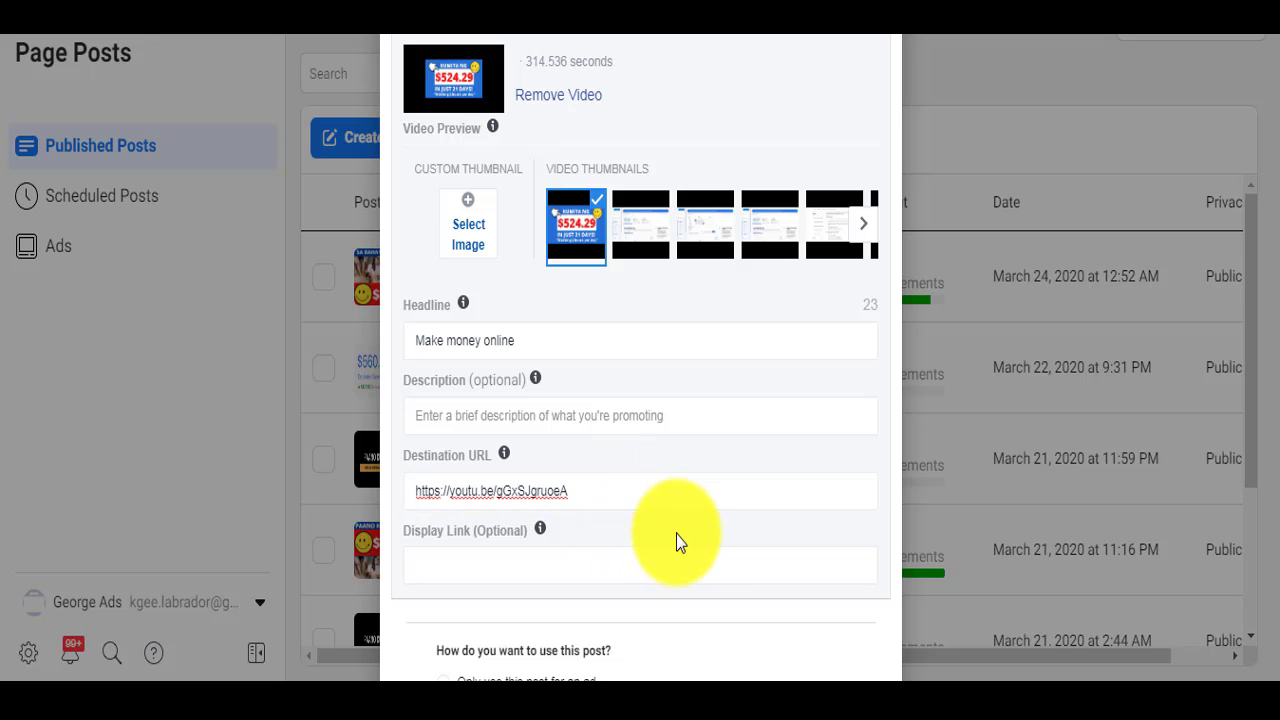
Step: Add the account image kumita (1).png to the second carousel card
scroll(680, 535, "down", 2)
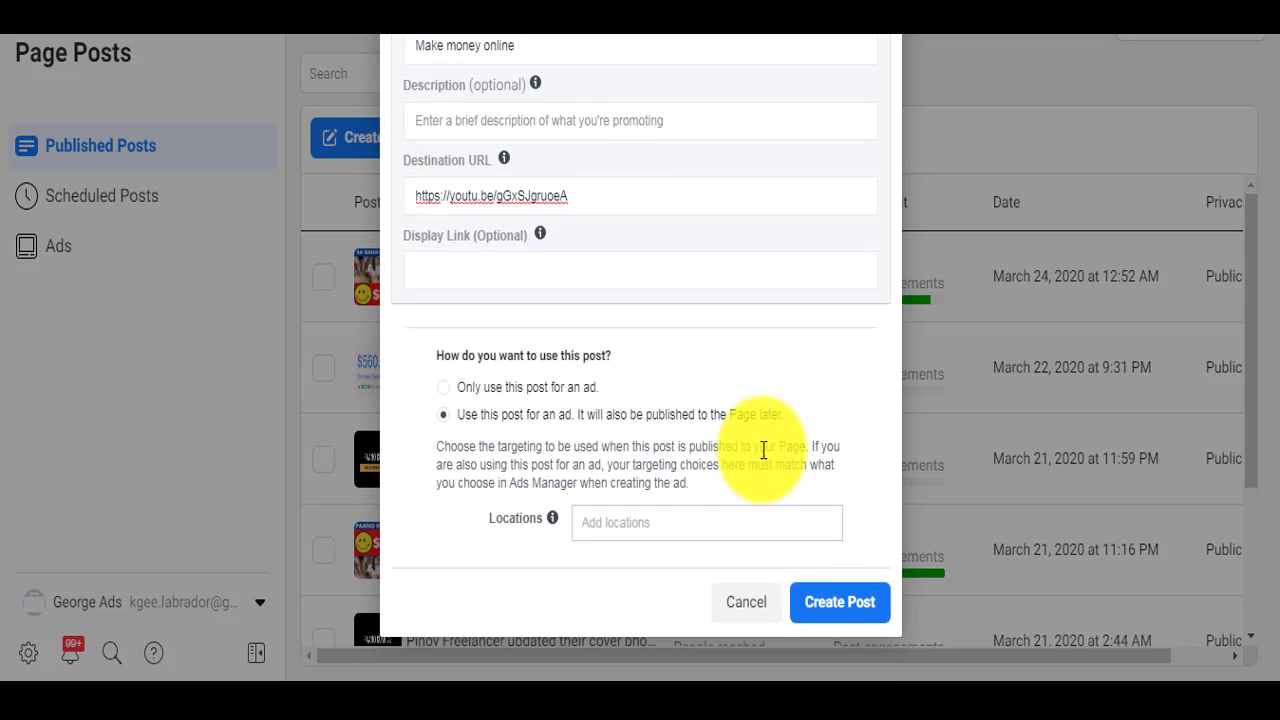
scroll(762, 452, "up", 5)
scroll(762, 452, "down", 2)
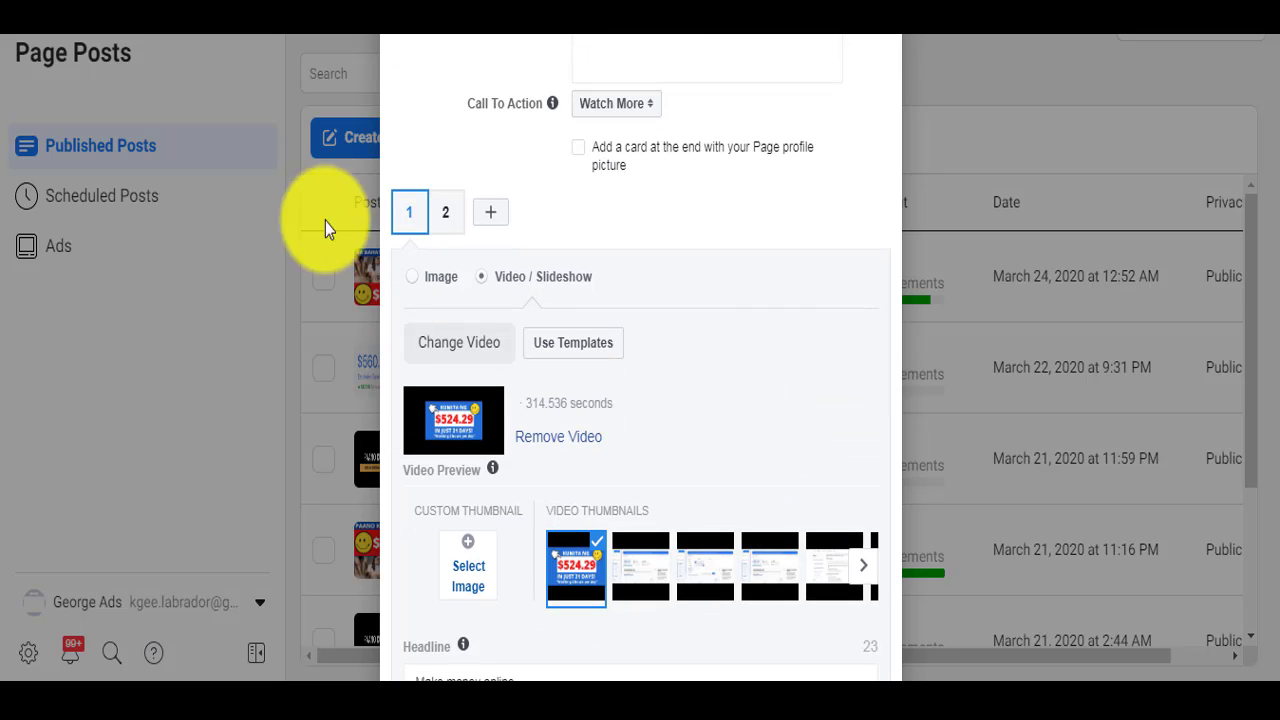
left_click(447, 218)
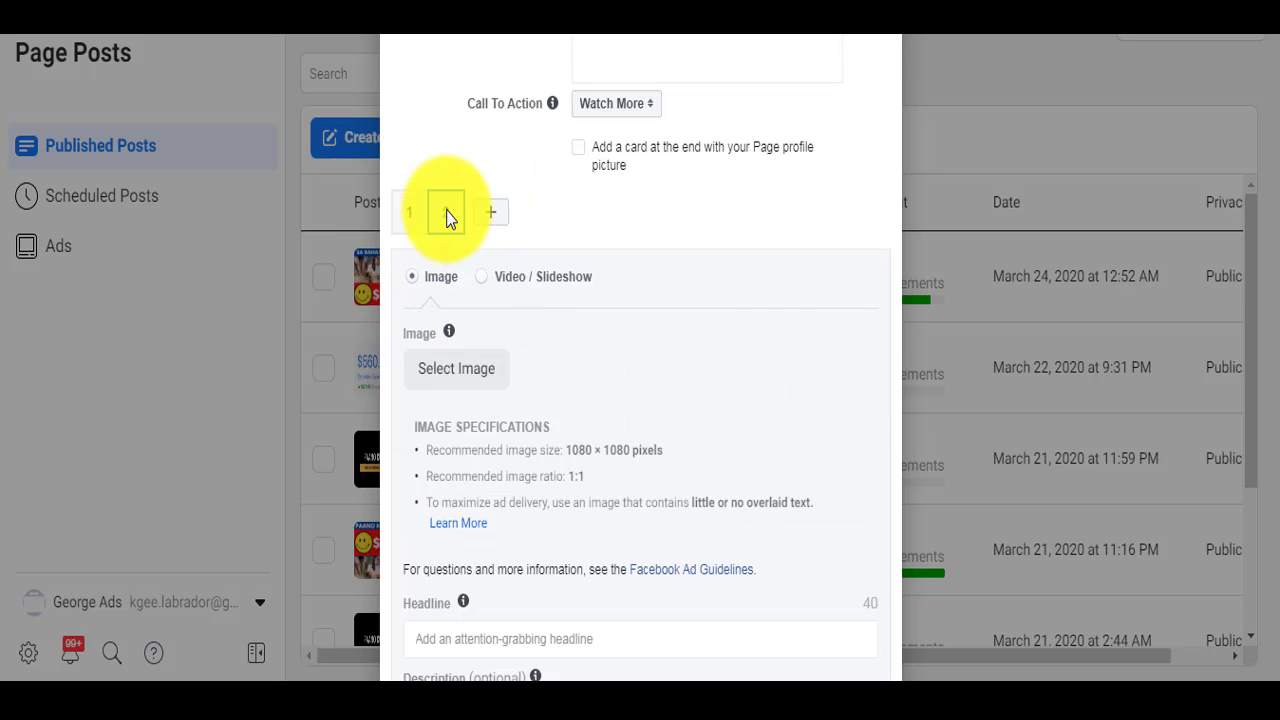
left_click(461, 376)
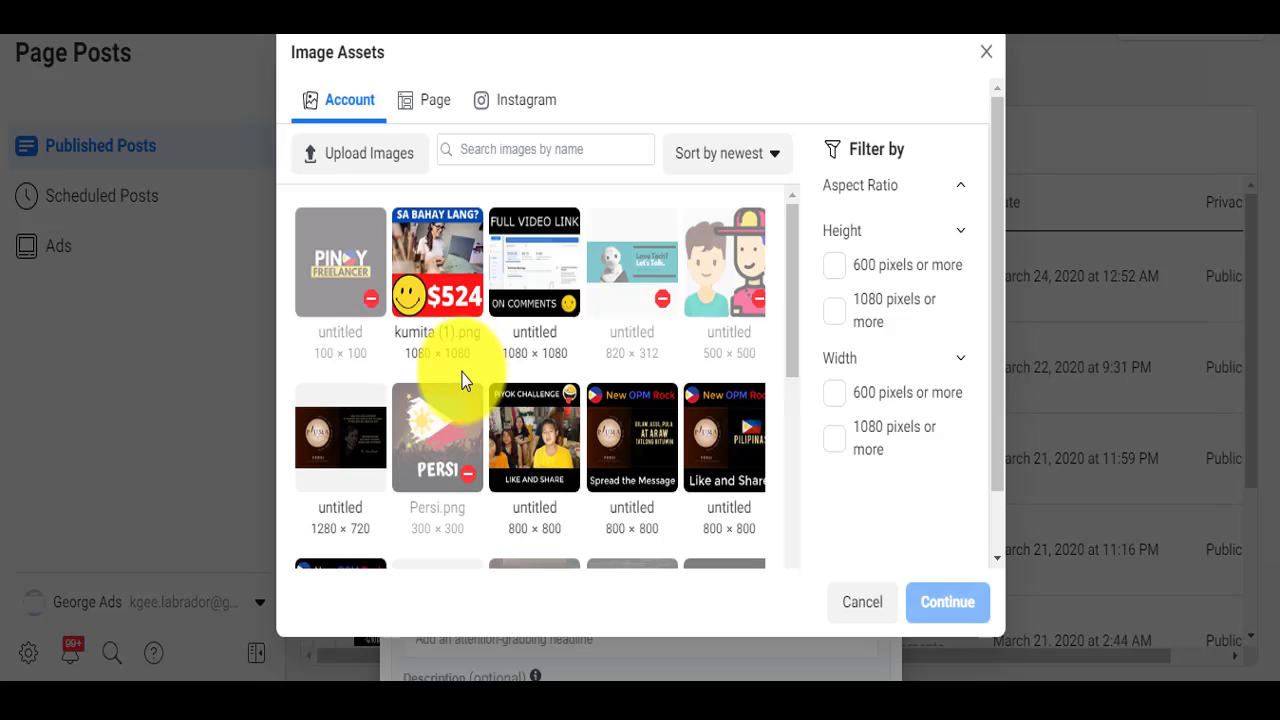
left_click(440, 240)
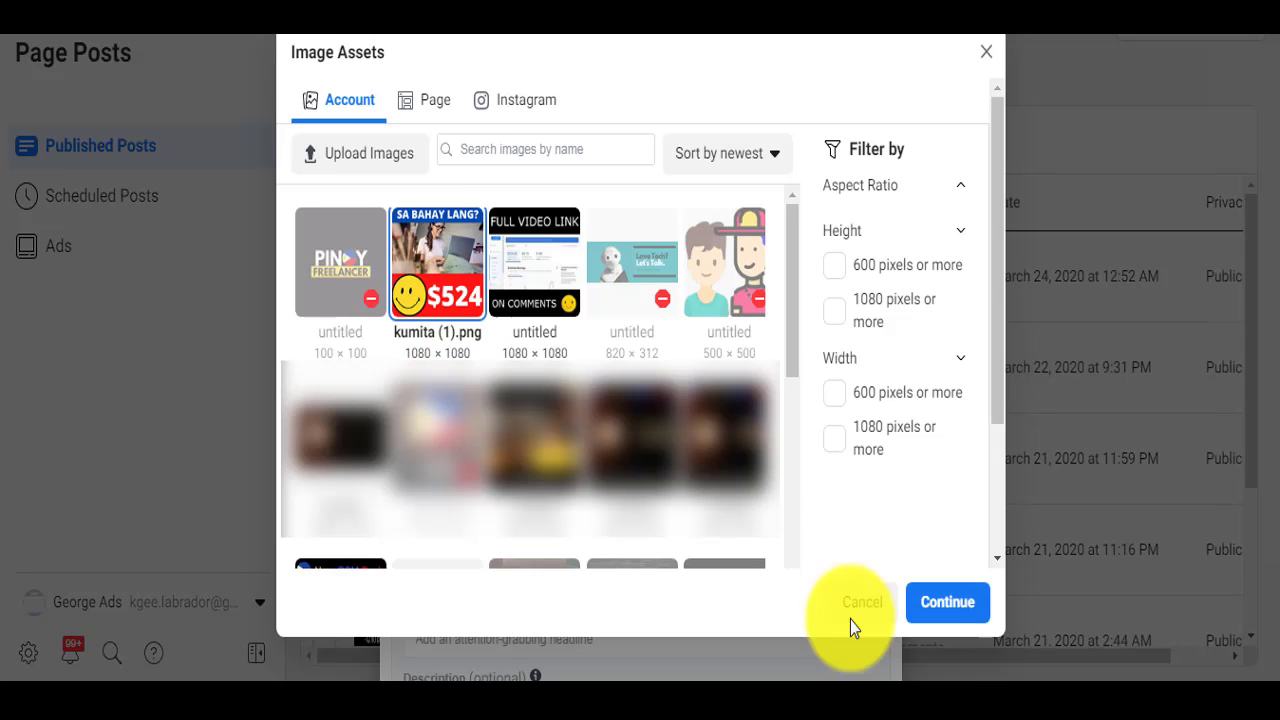
left_click(948, 604)
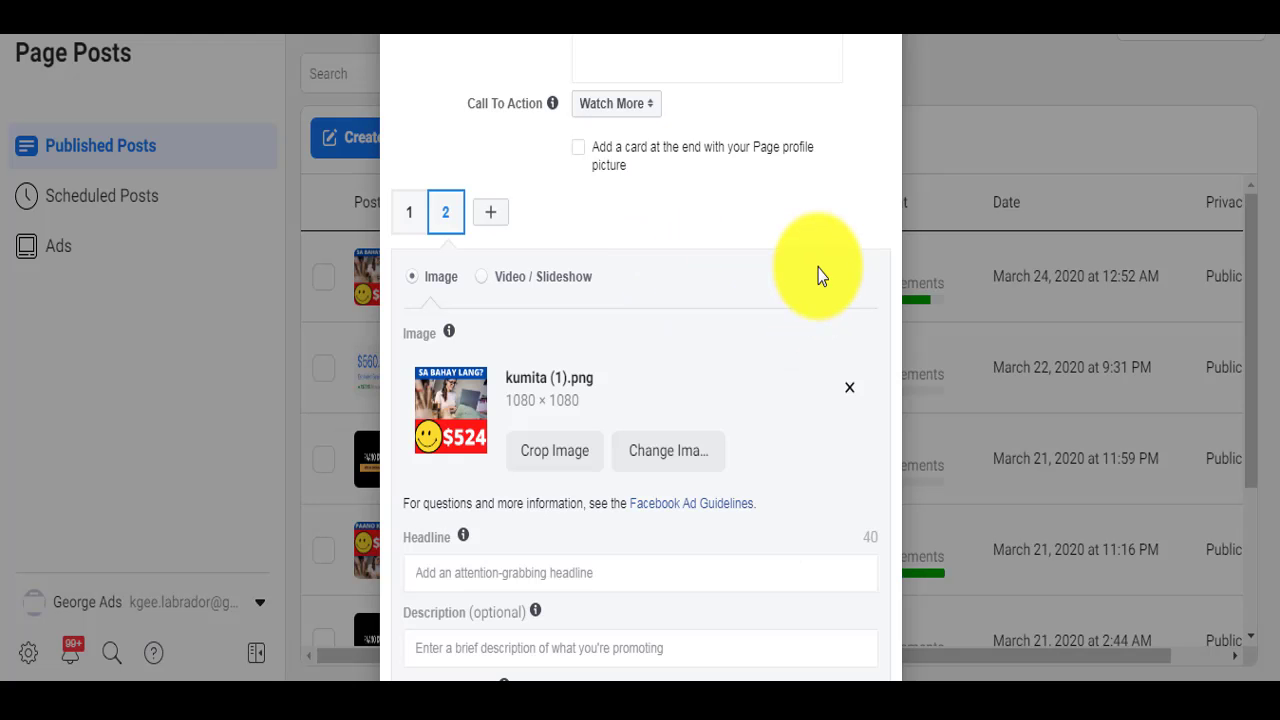
scroll(817, 275, "down", 1)
scroll(820, 274, "up", 4)
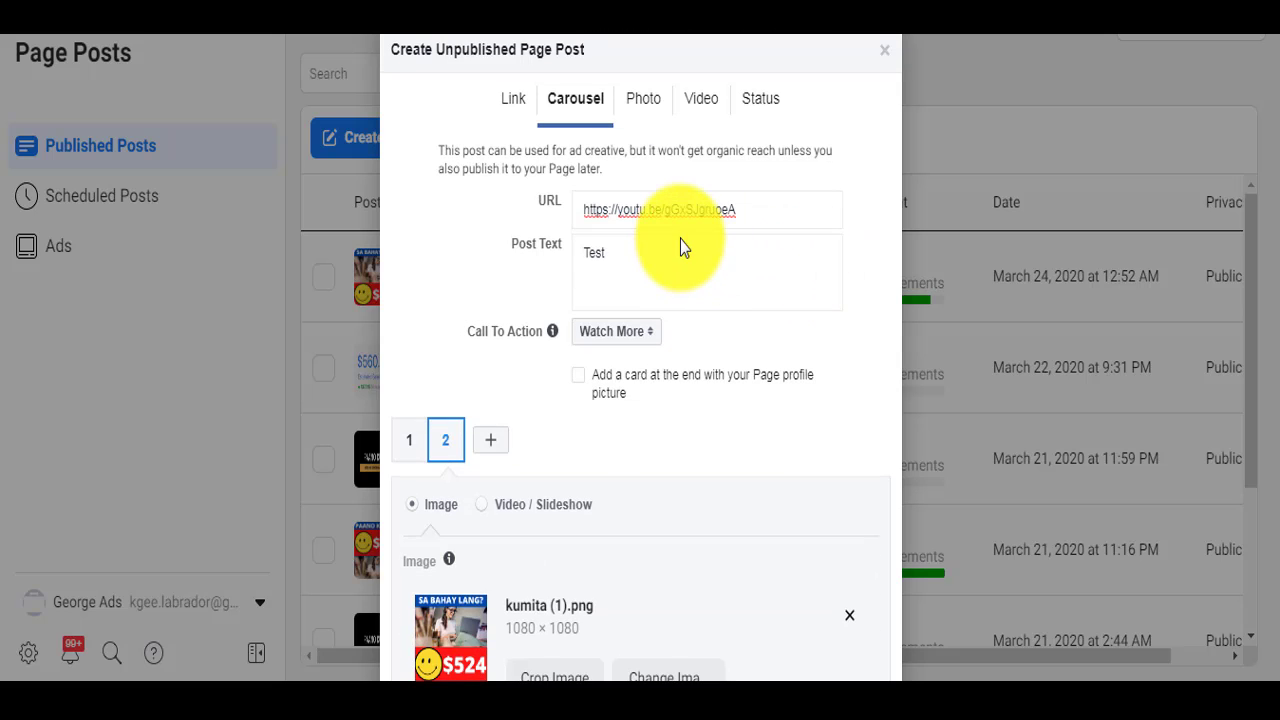
left_click(735, 208)
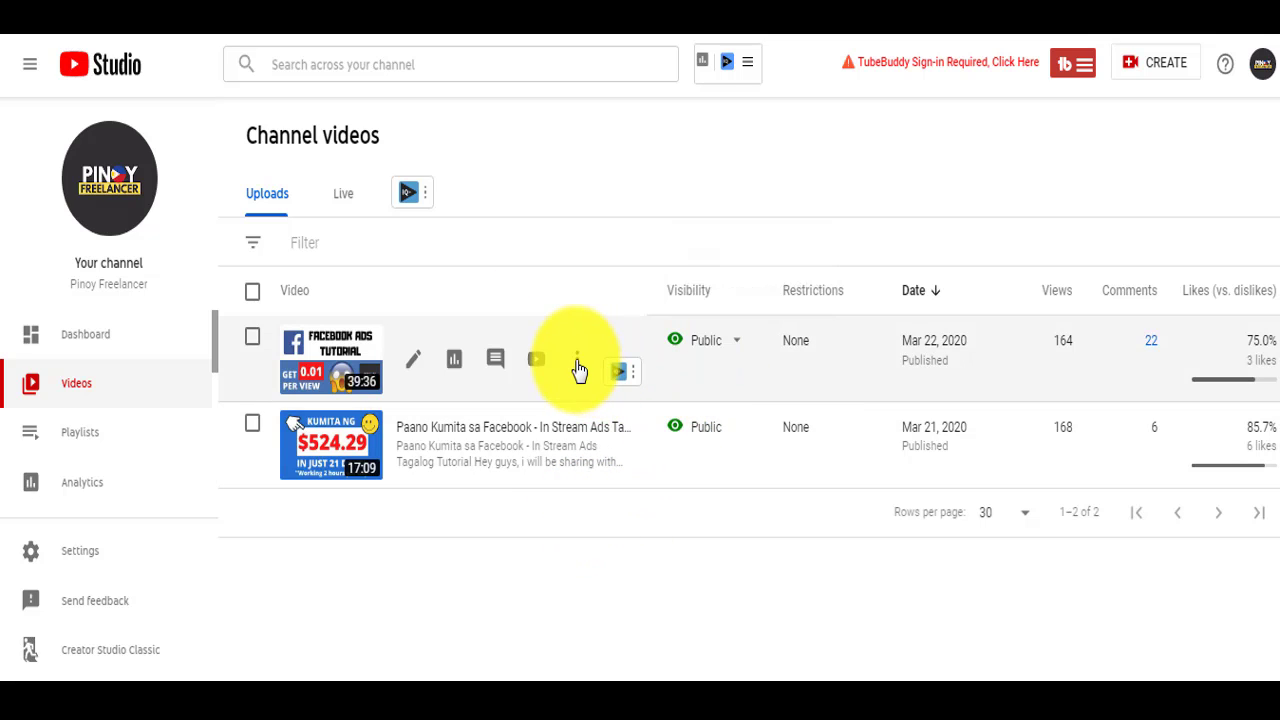
left_click(578, 368)
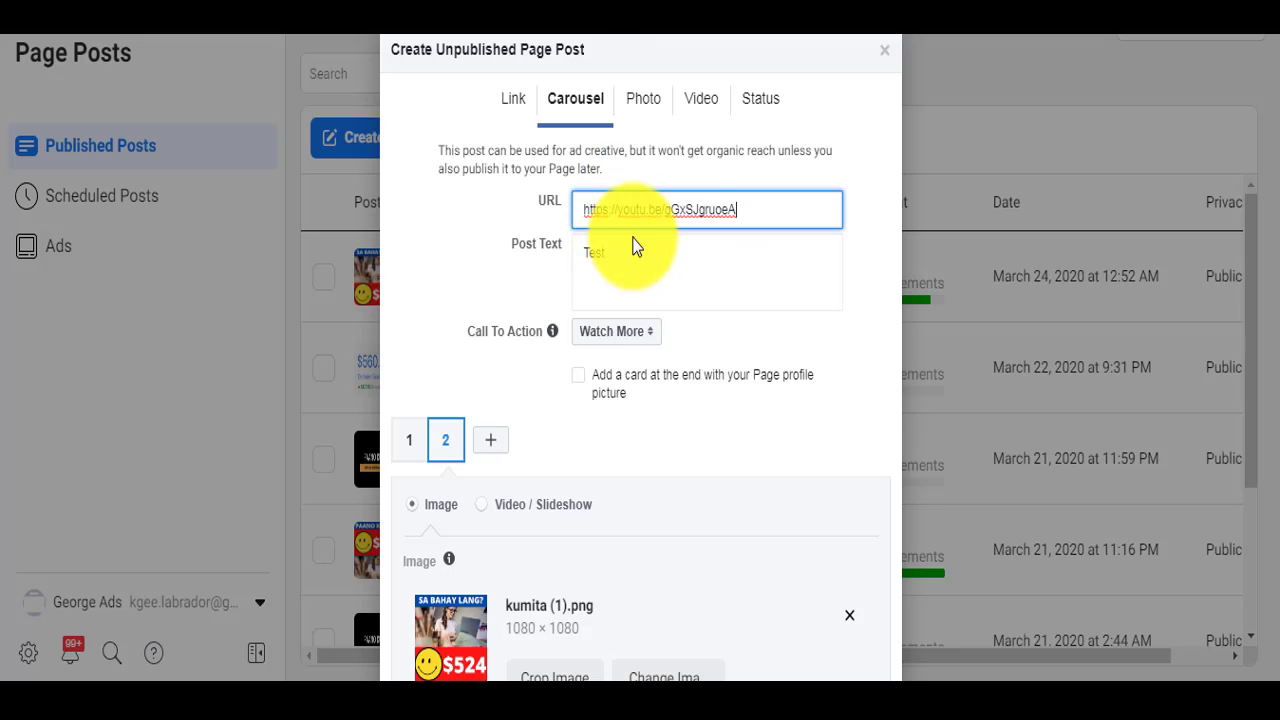
key("ctrl+a")
type("https://www.google.com/")
Step: Change the post text to "Pinoy Freelancer." and the call to action to Contact Us
left_click(664, 261)
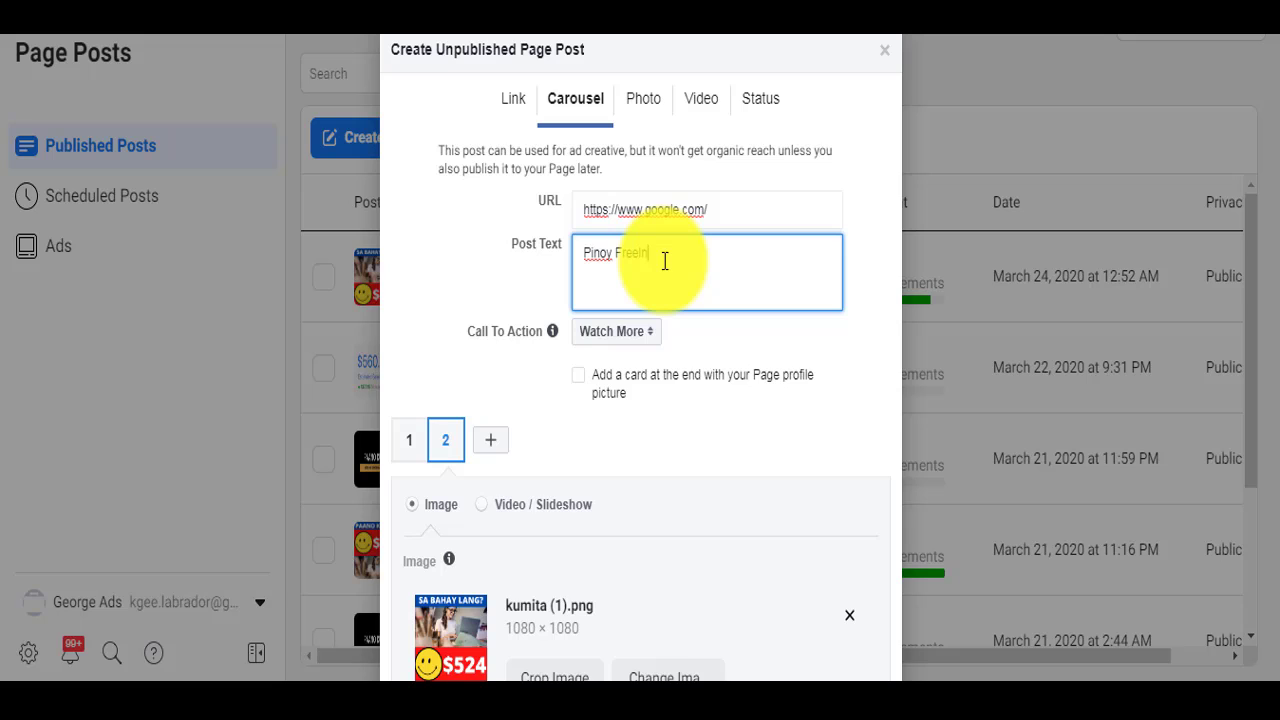
left_click(634, 338)
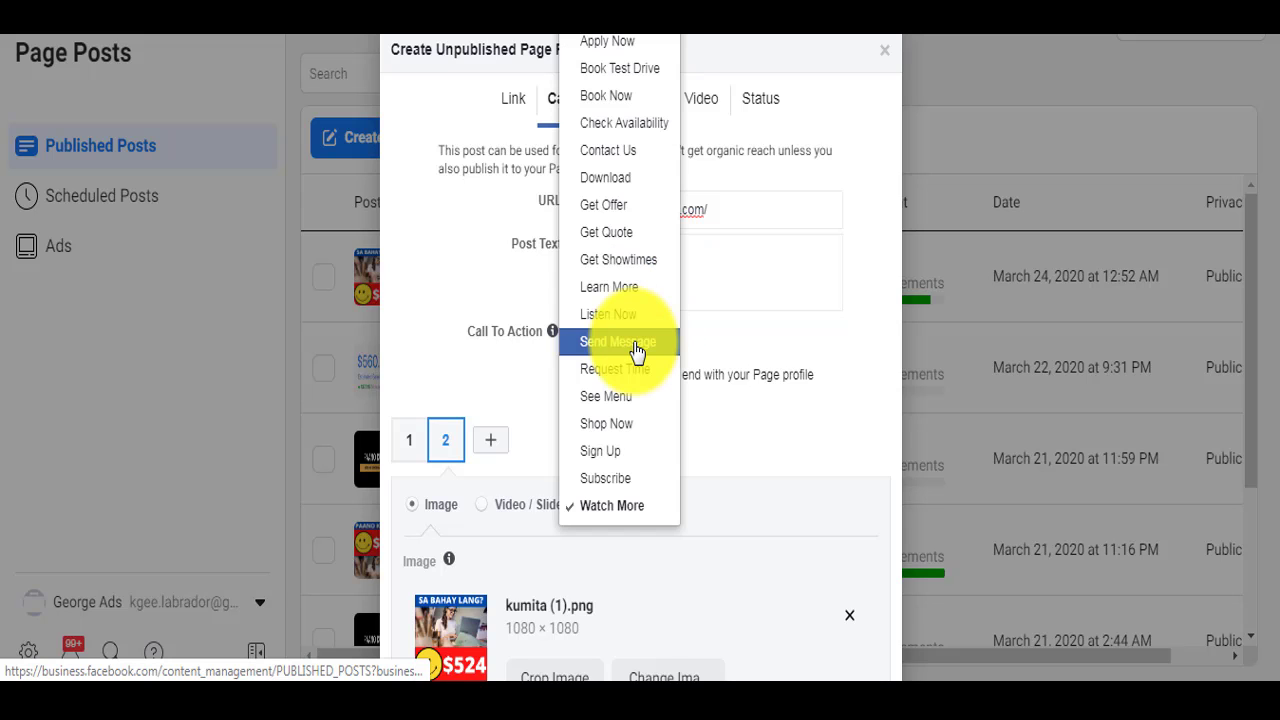
left_click(607, 151)
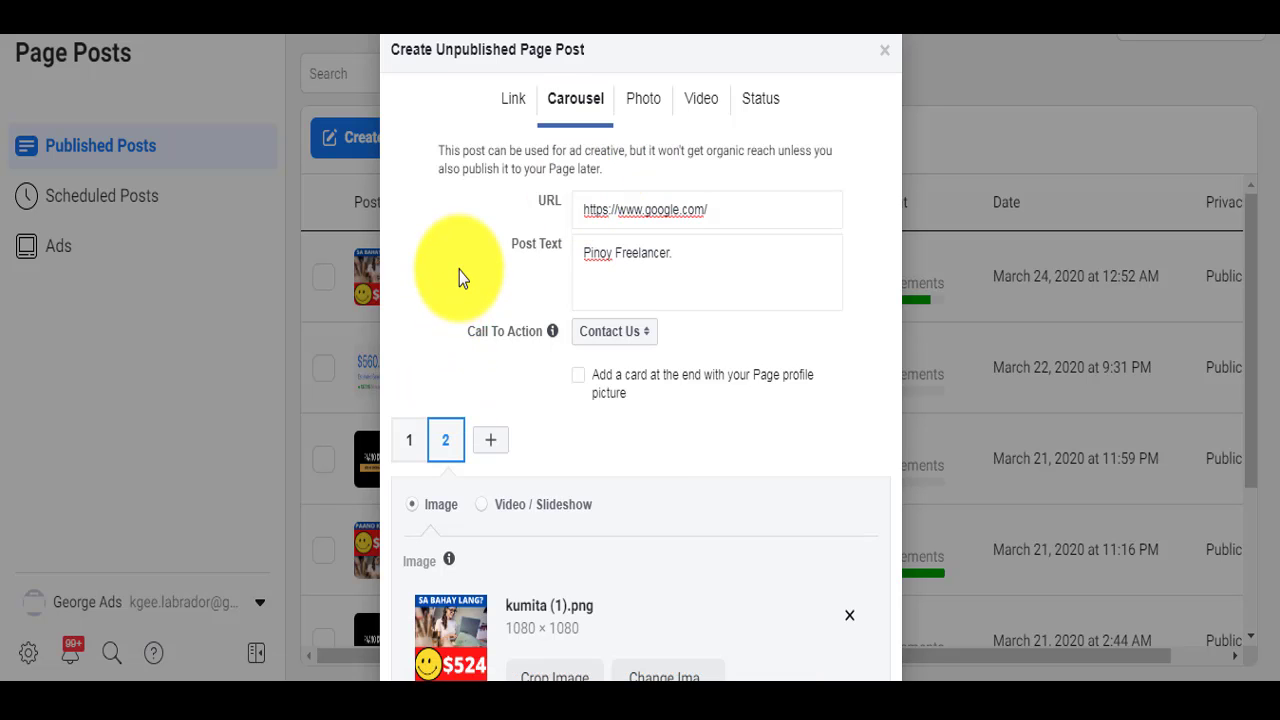
Step: Set the second card's headline to "Contact Us"
scroll(459, 270, "down", 2)
scroll(624, 269, "down", 2)
scroll(629, 268, "down", 1)
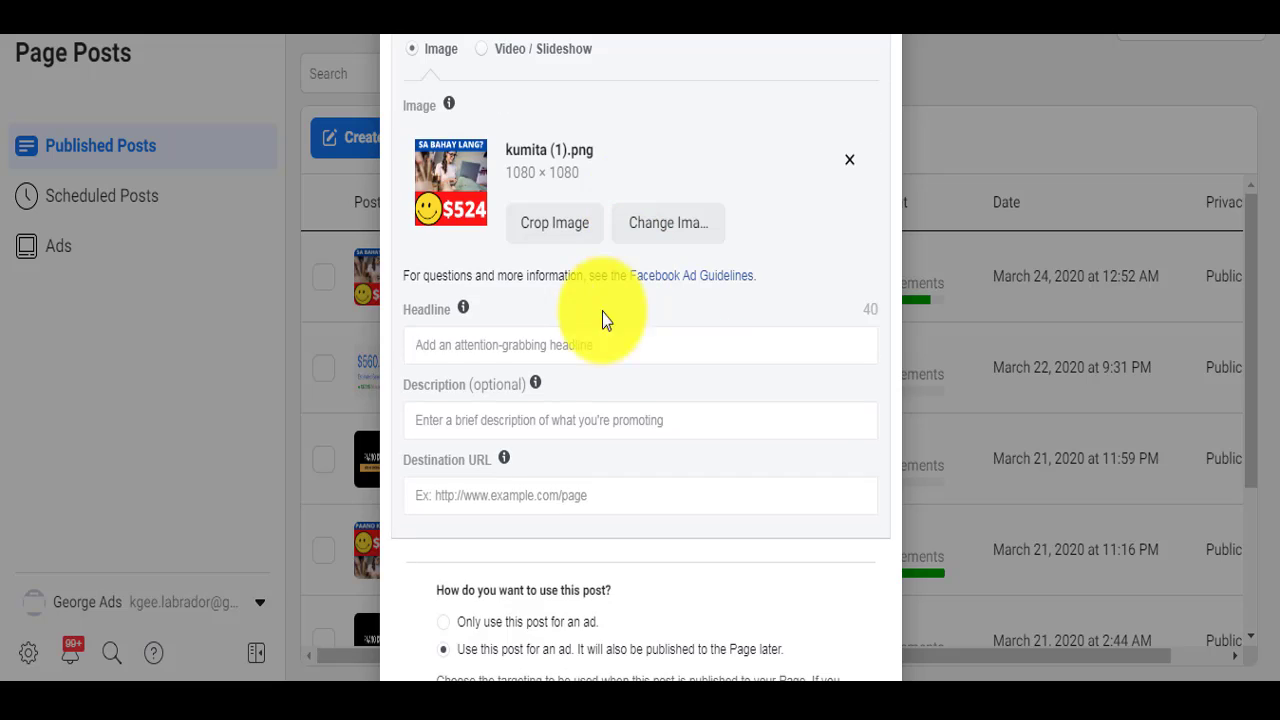
left_click(562, 343)
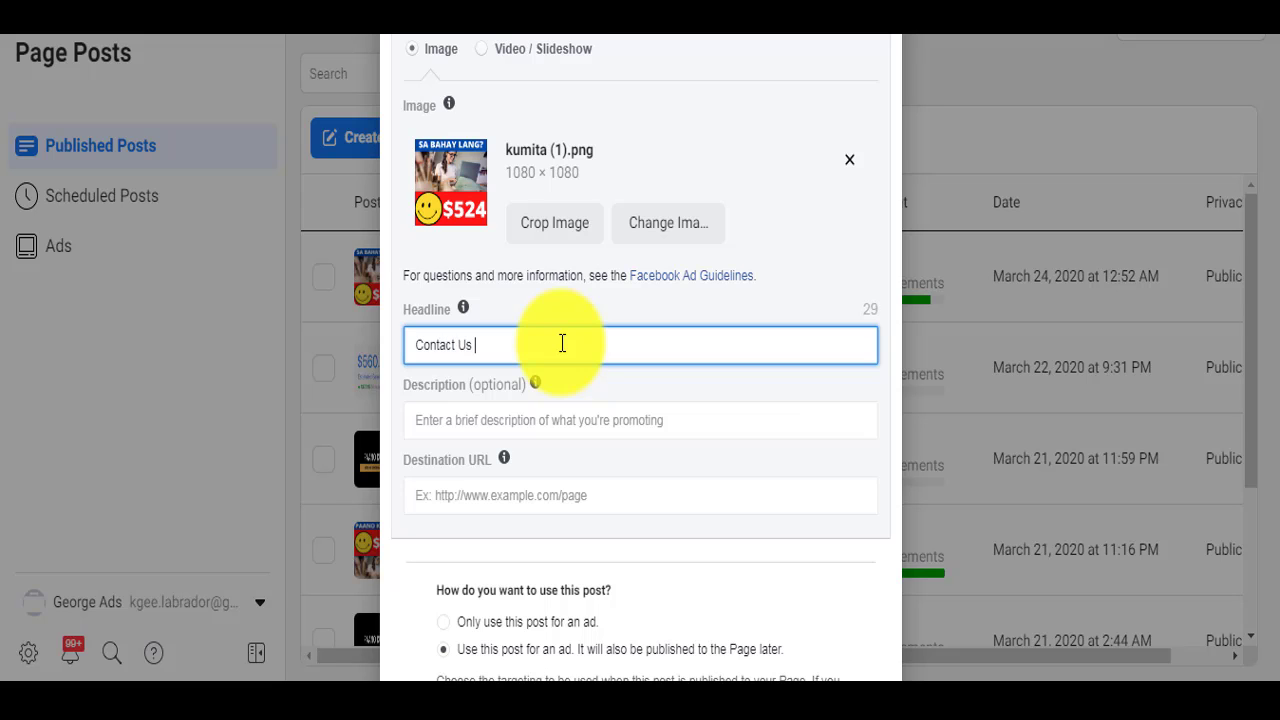
left_click(562, 500)
scroll(686, 337, "up", 5)
left_click(643, 200)
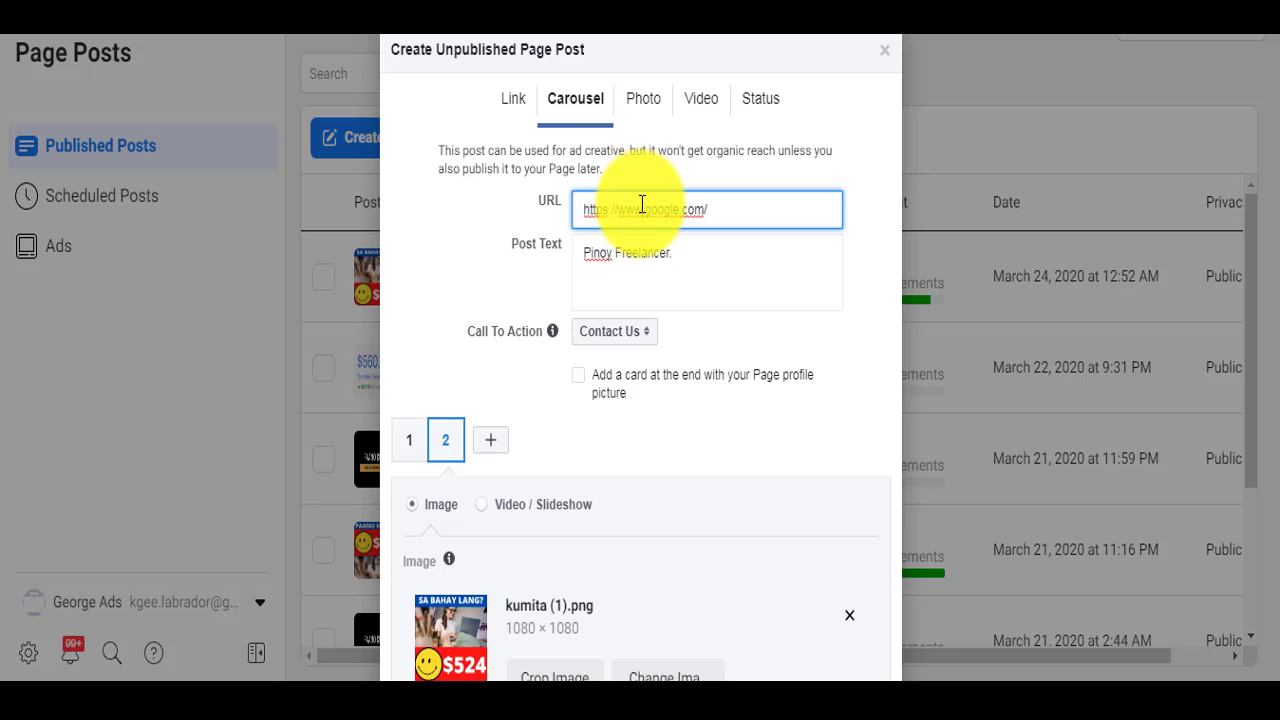
key("ctrl+a")
key("ctrl+c")
scroll(674, 321, "down", 7)
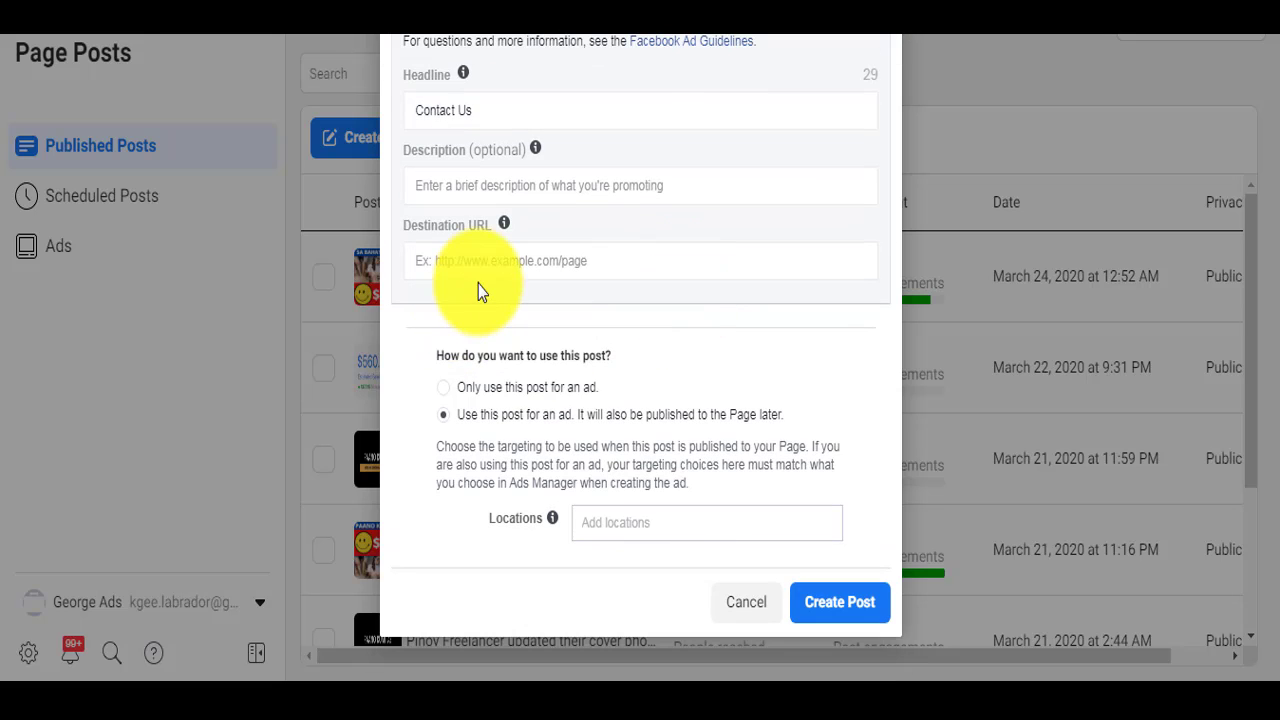
left_click(600, 258)
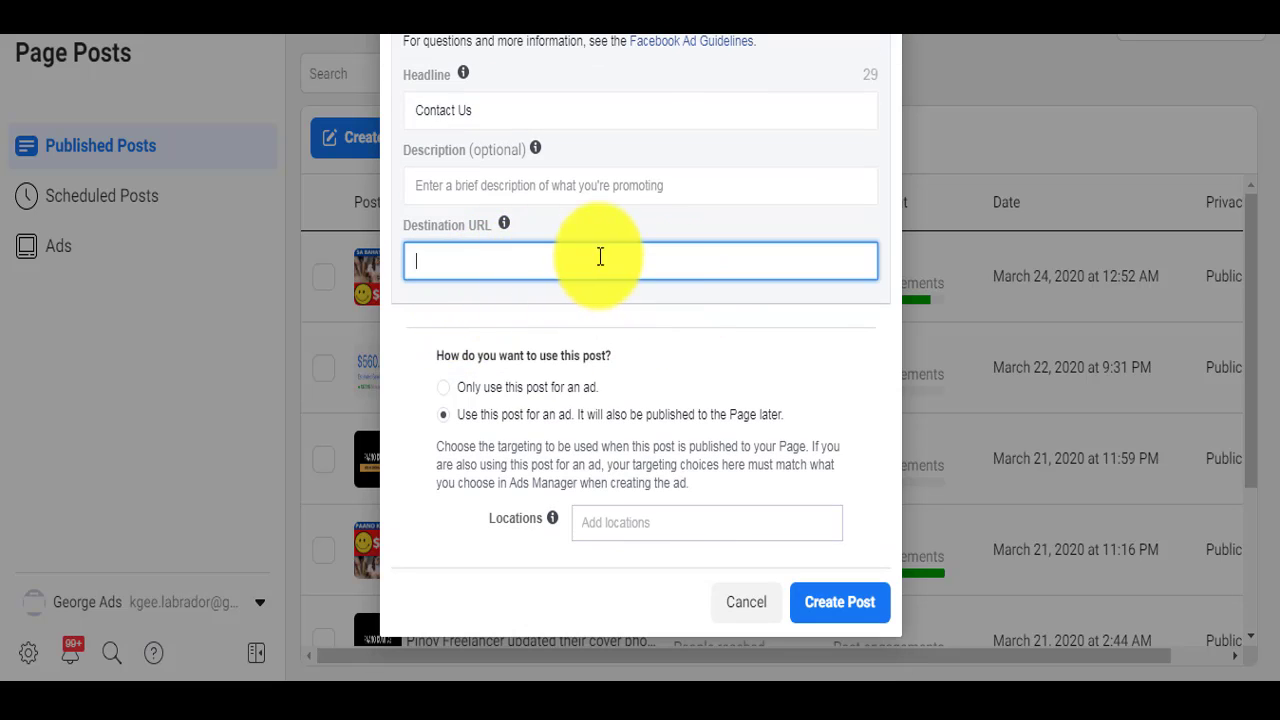
key("ctrl+v")
left_click(670, 307)
scroll(672, 304, "up", 2)
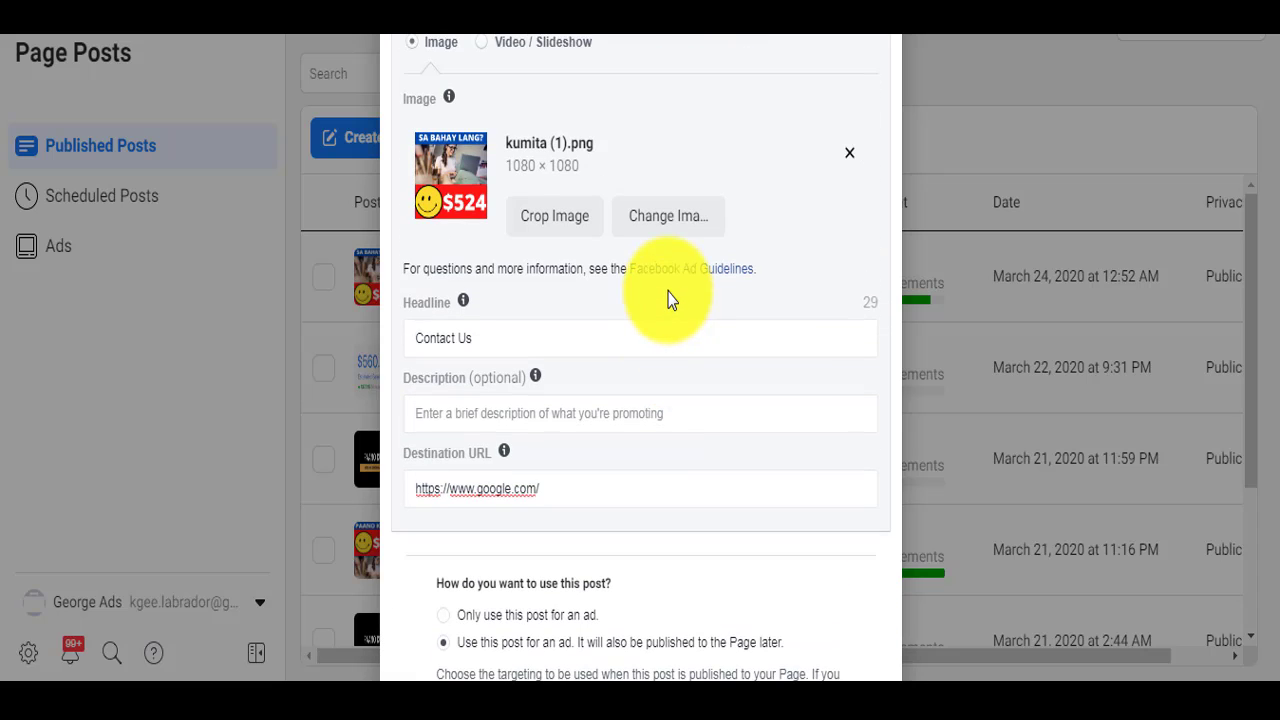
Step: Review the post URL, post text and call to action, and the media, headline and destination URL of both carousel cards
left_click(481, 42)
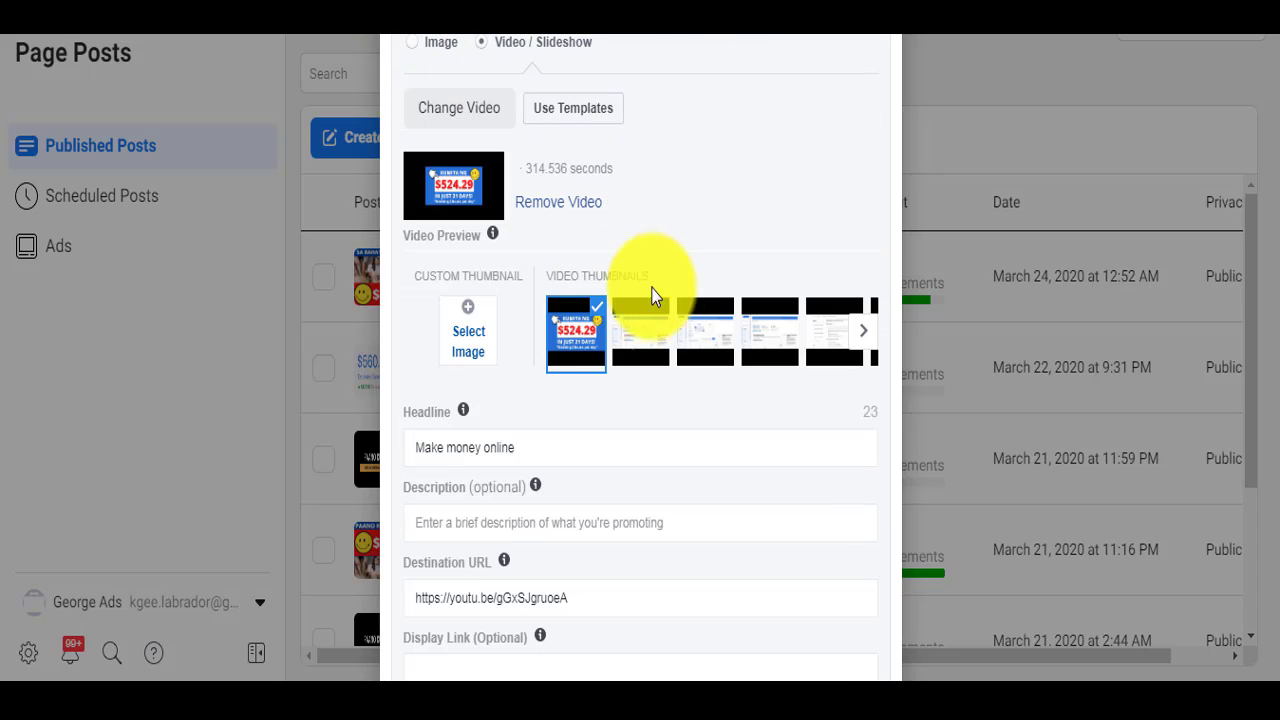
scroll(671, 286, "down", 1)
scroll(682, 282, "up", 2)
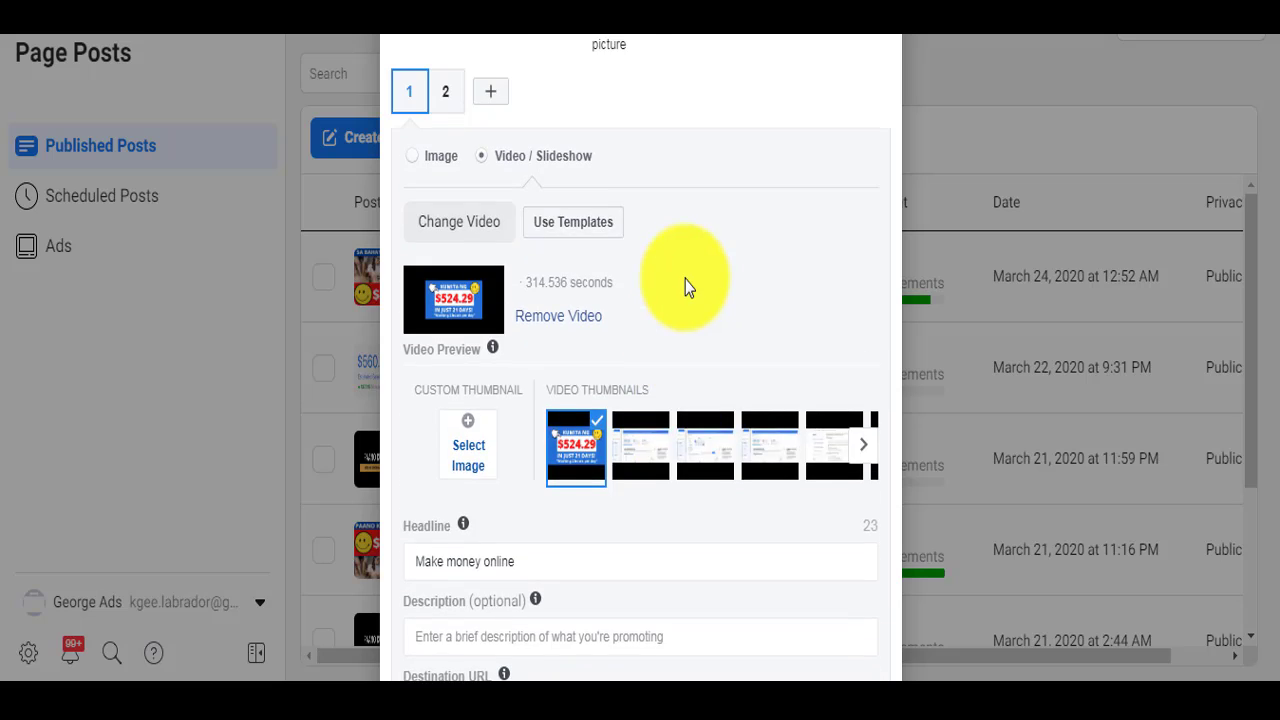
scroll(685, 279, "up", 3)
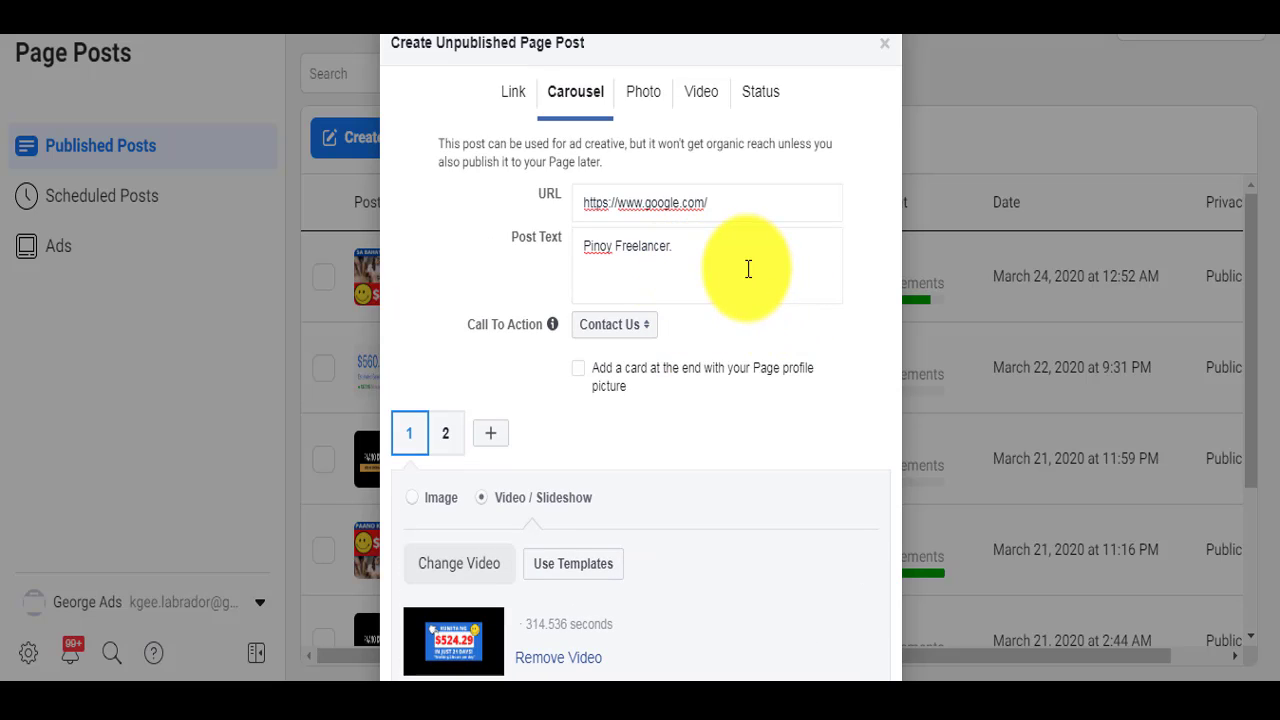
scroll(752, 285, "down", 6)
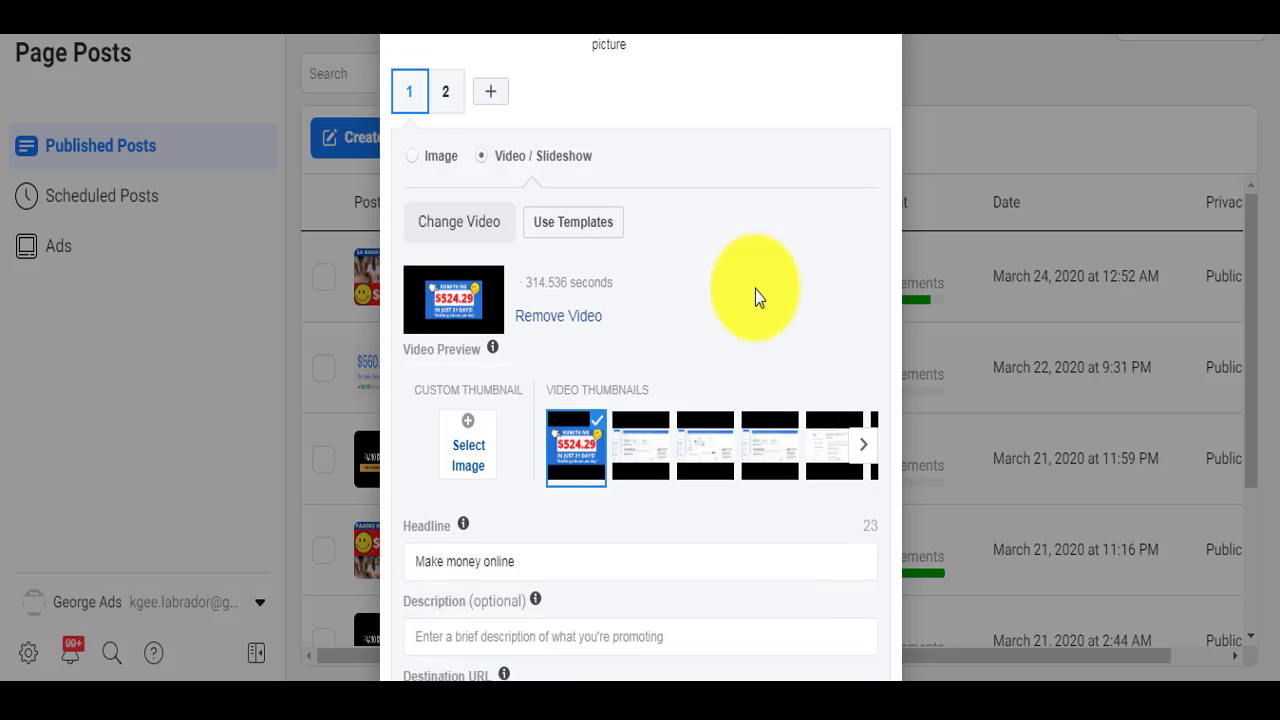
scroll(686, 424, "up", 6)
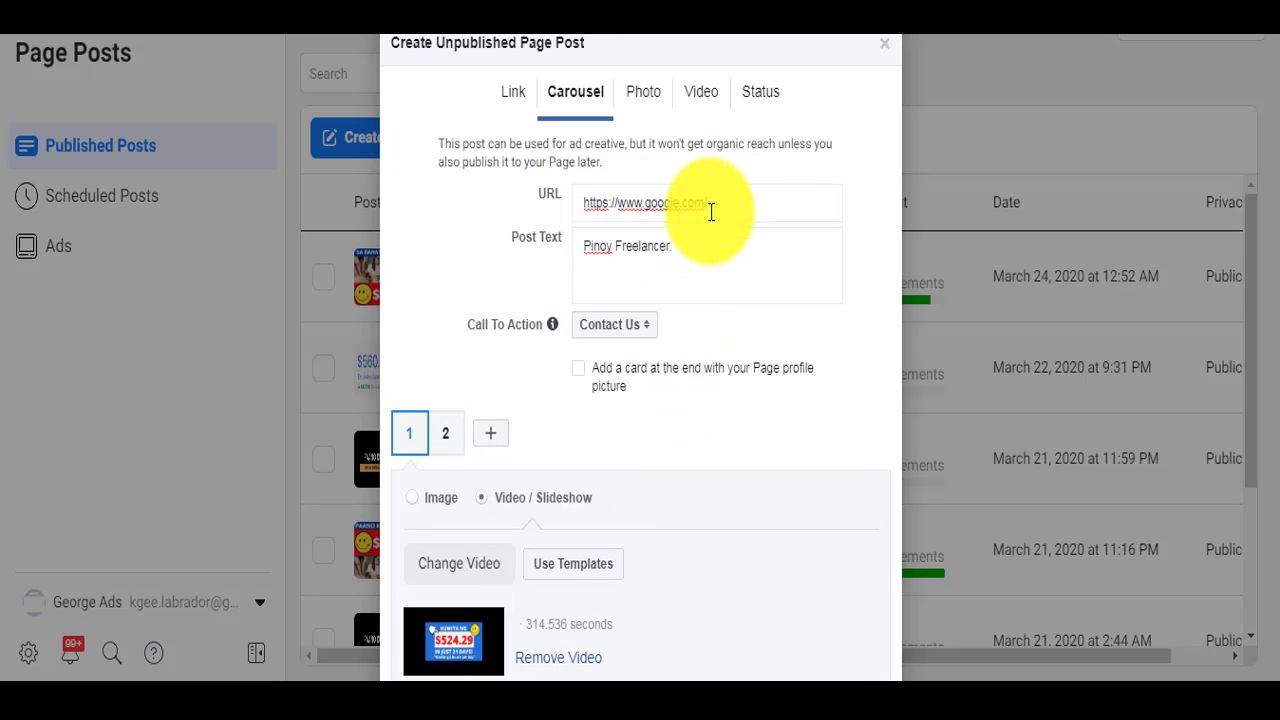
left_click(710, 204)
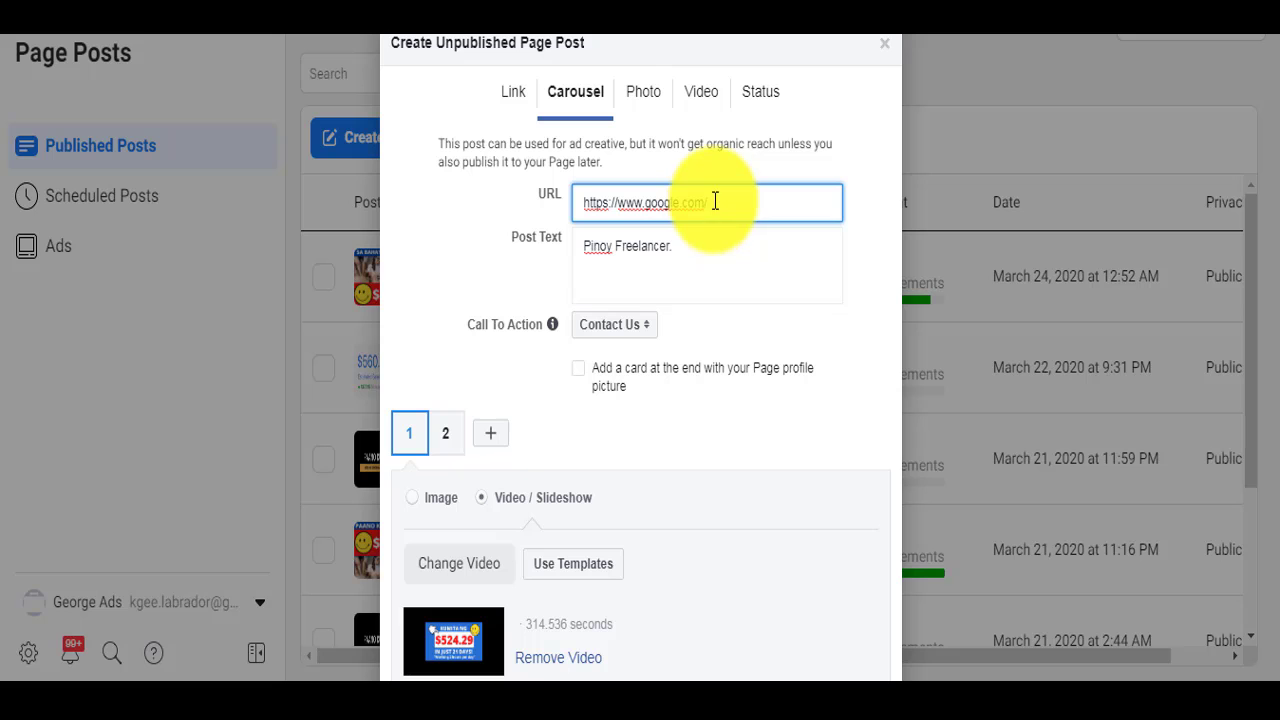
scroll(711, 266, "down", 6)
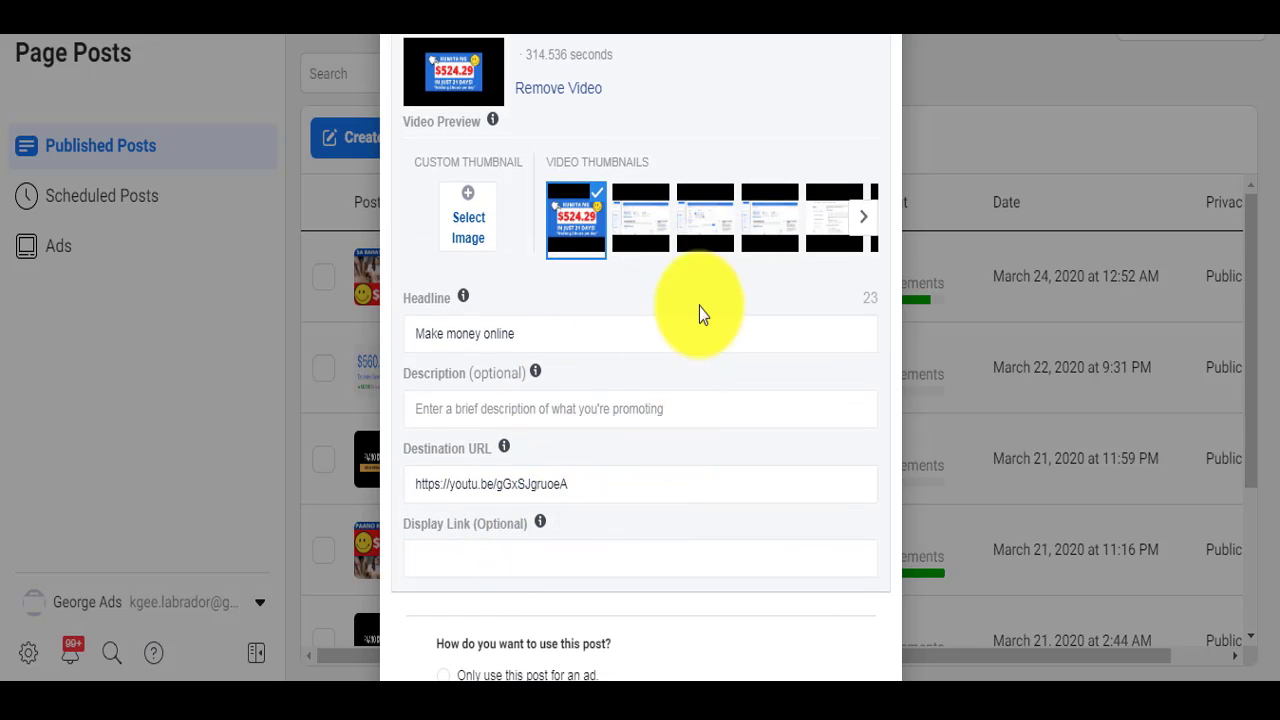
scroll(705, 314, "up", 1)
scroll(750, 300, "up", 1)
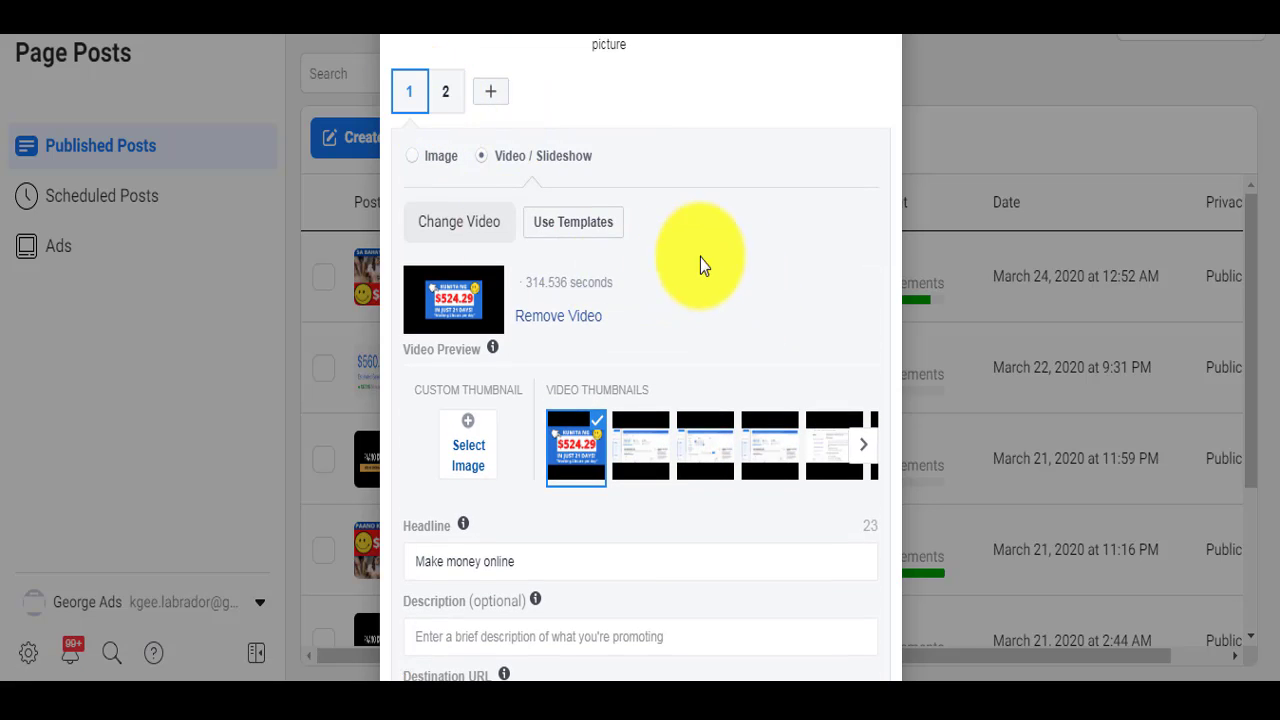
scroll(700, 266, "down", 1)
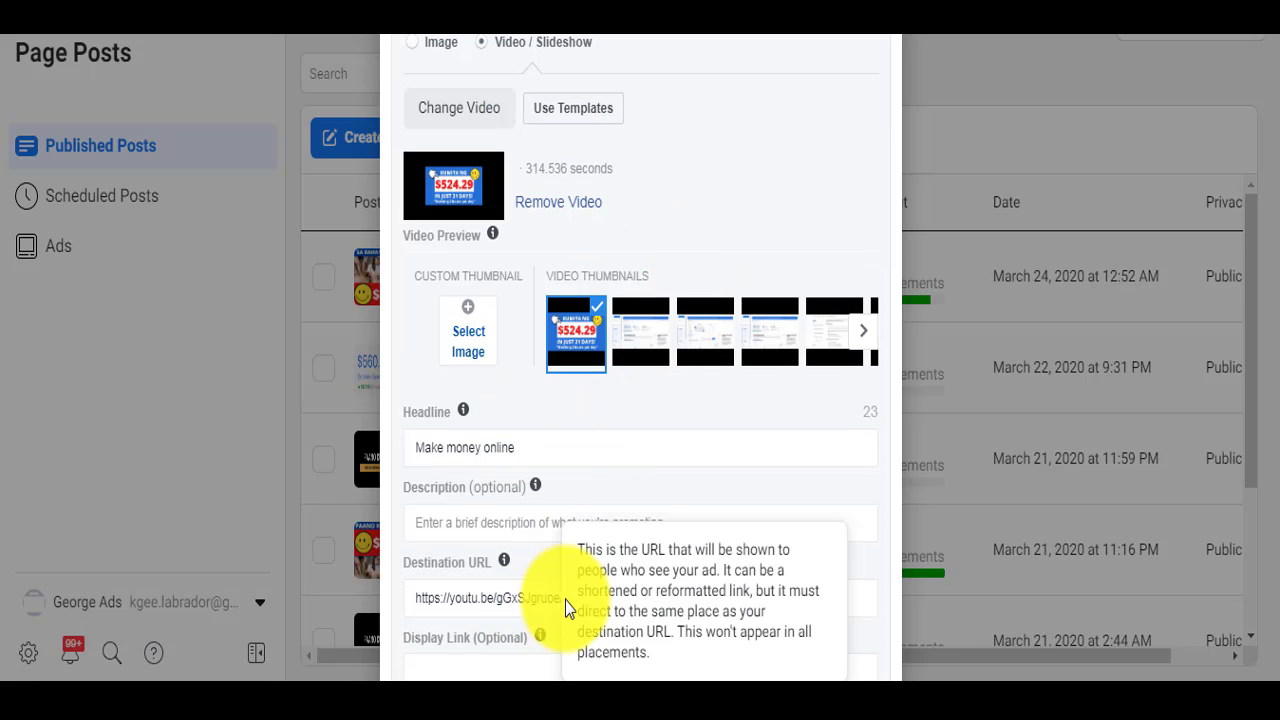
scroll(551, 270, "up", 1)
left_click(446, 88)
scroll(649, 251, "down", 1)
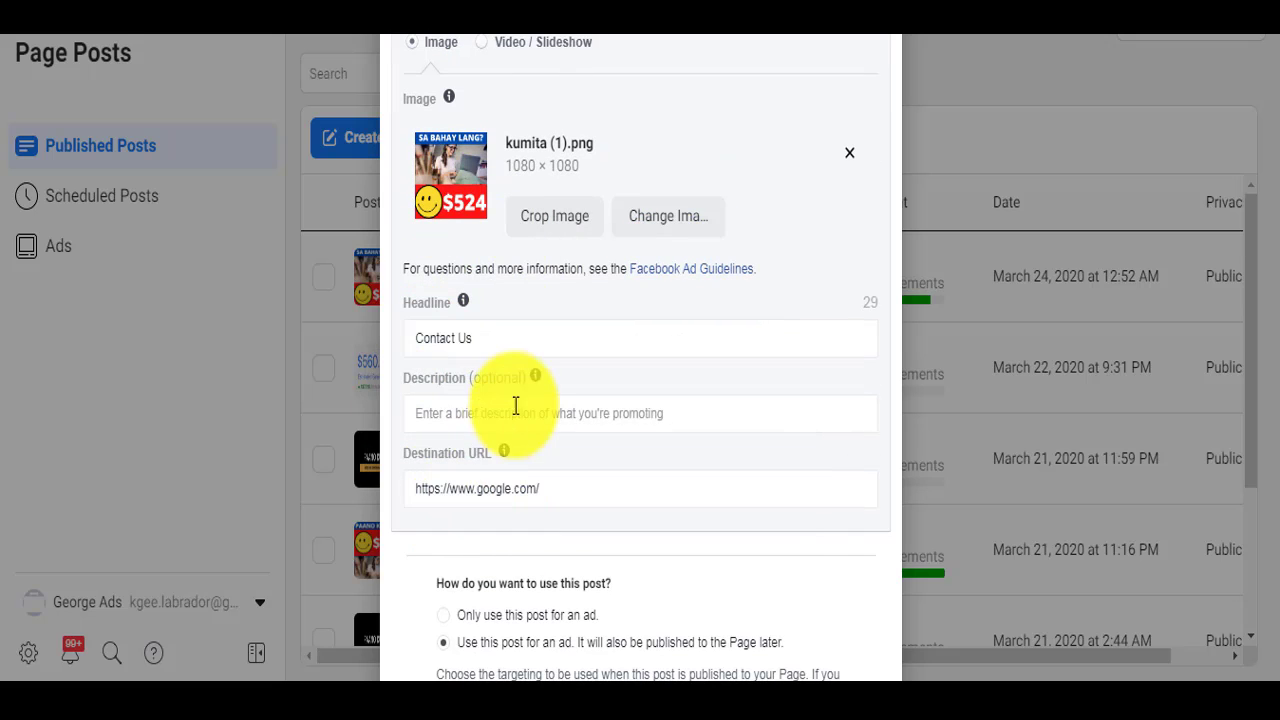
scroll(390, 222, "up", 3)
left_click(409, 319)
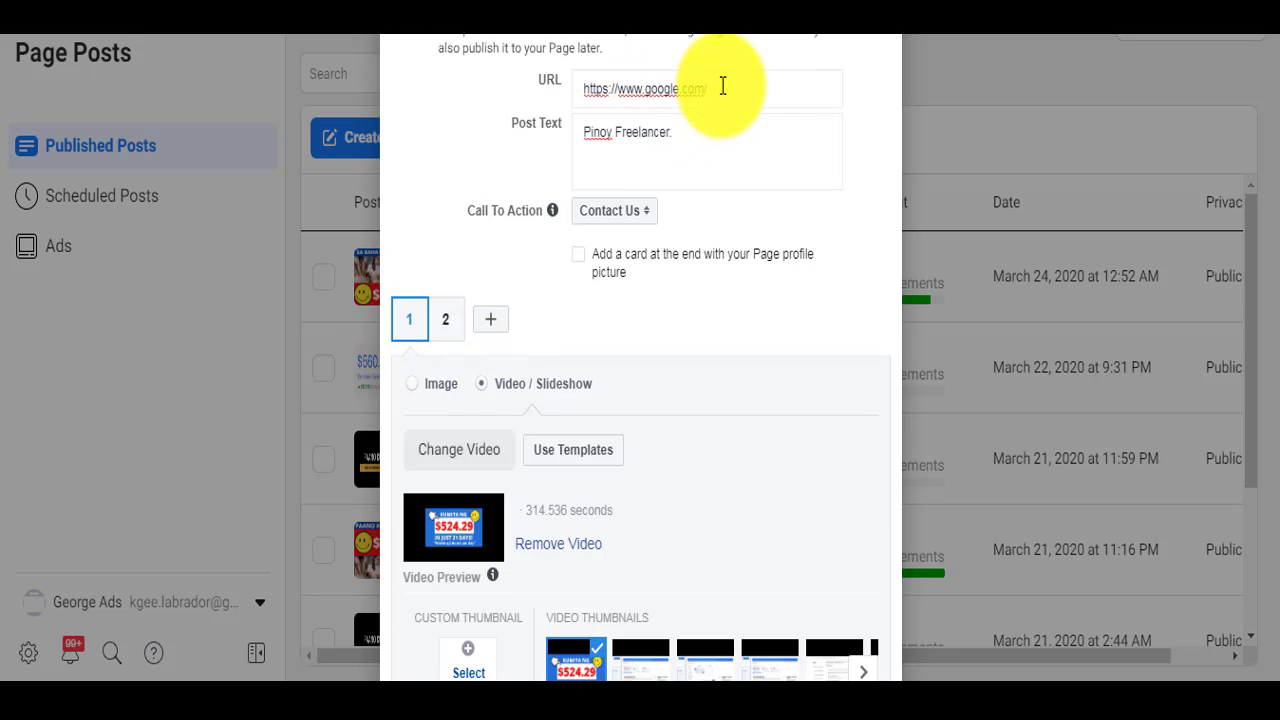
left_click(723, 87)
key("ctrl+a")
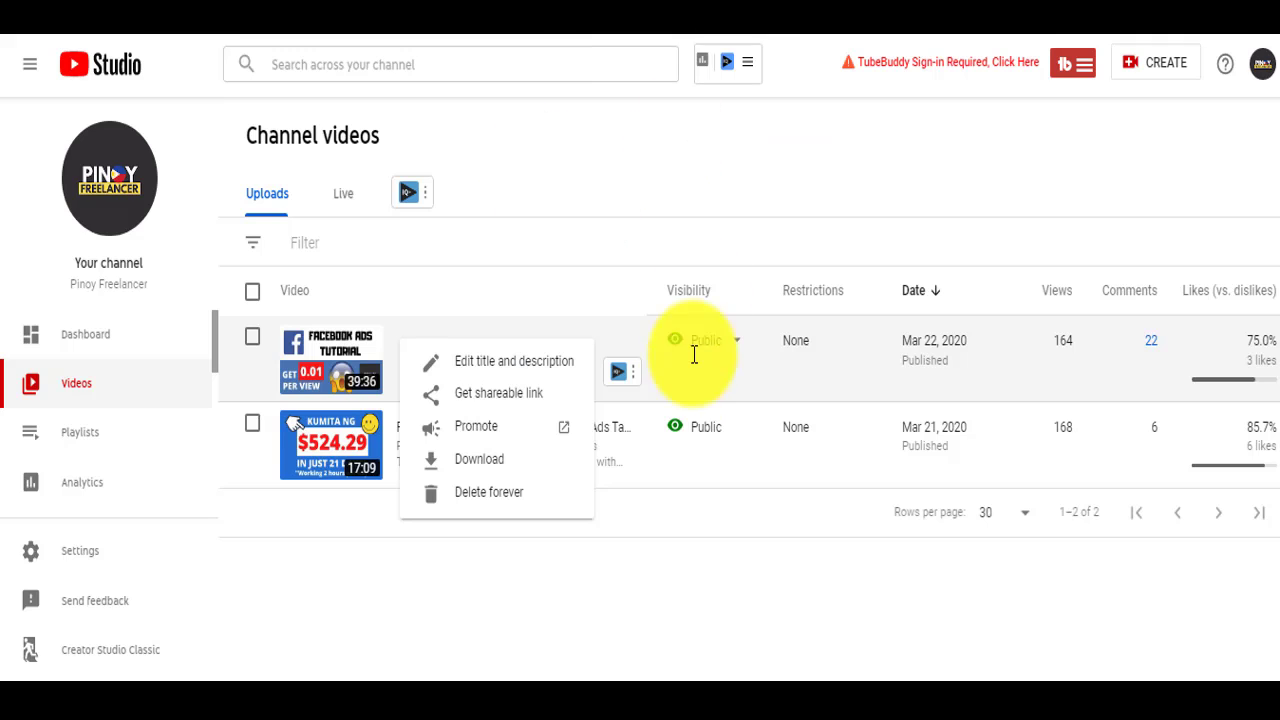
left_click(657, 520)
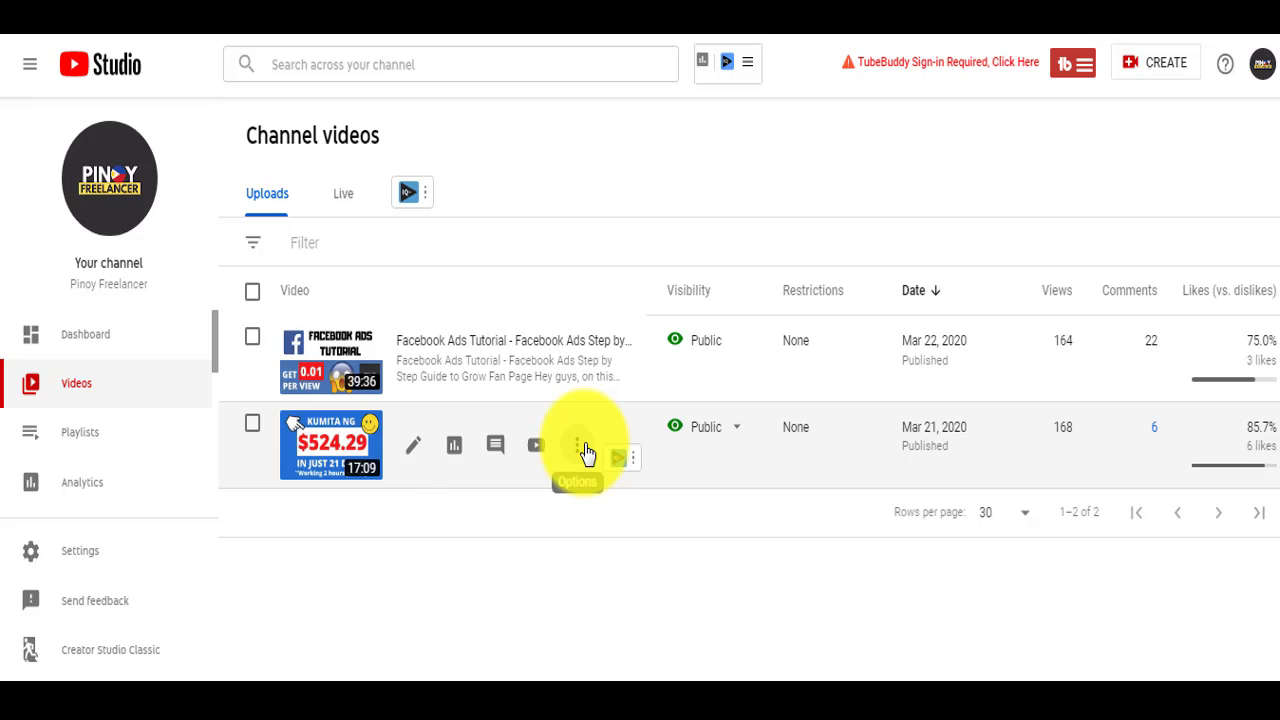
left_click(587, 453)
left_click(500, 484)
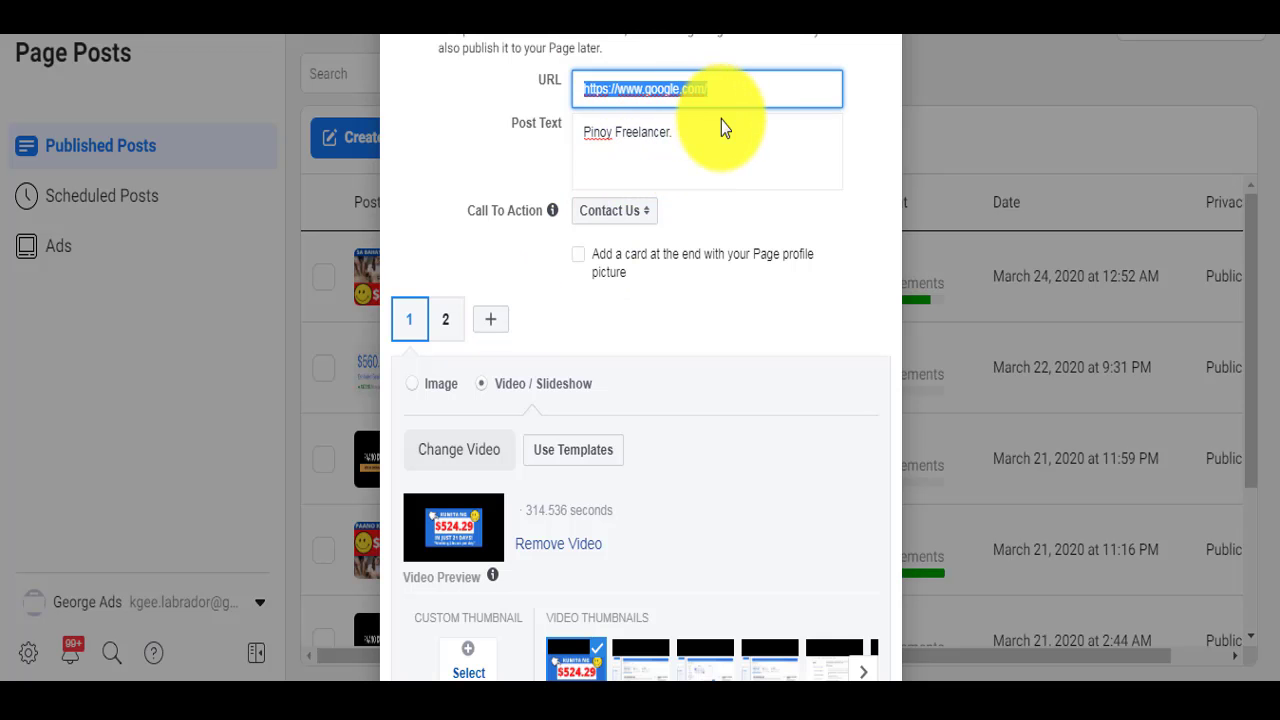
key("ctrl+v")
Step: Replace the post text with "TEST"
left_click(705, 144)
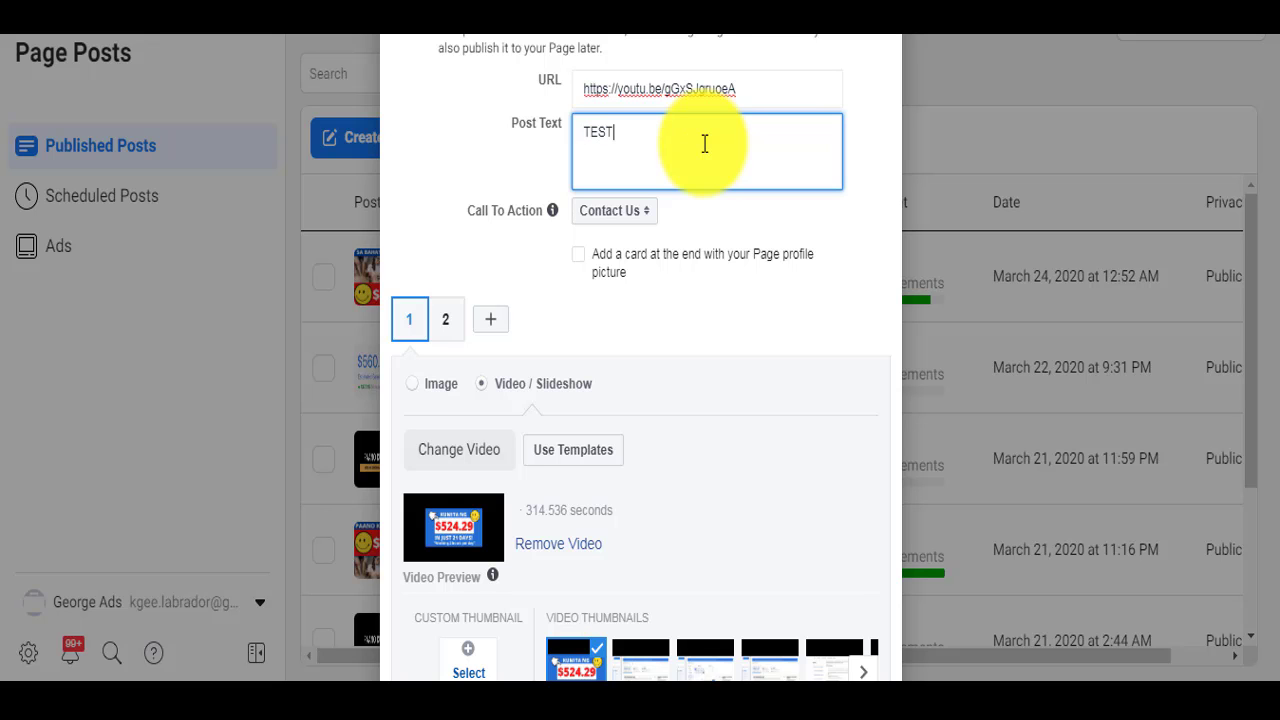
type("TEST")
left_click(457, 160)
Step: Add empty cards 3 through 10 to the carousel
scroll(459, 172, "down", 2)
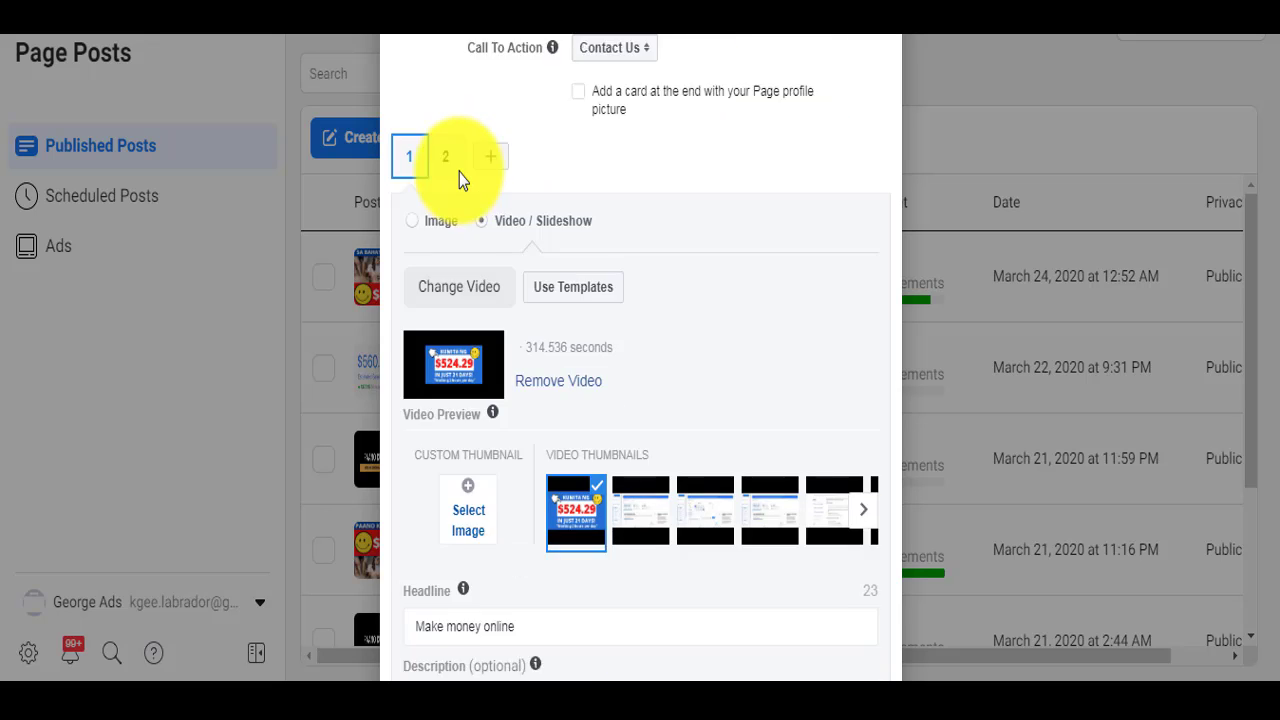
scroll(459, 172, "down", 6)
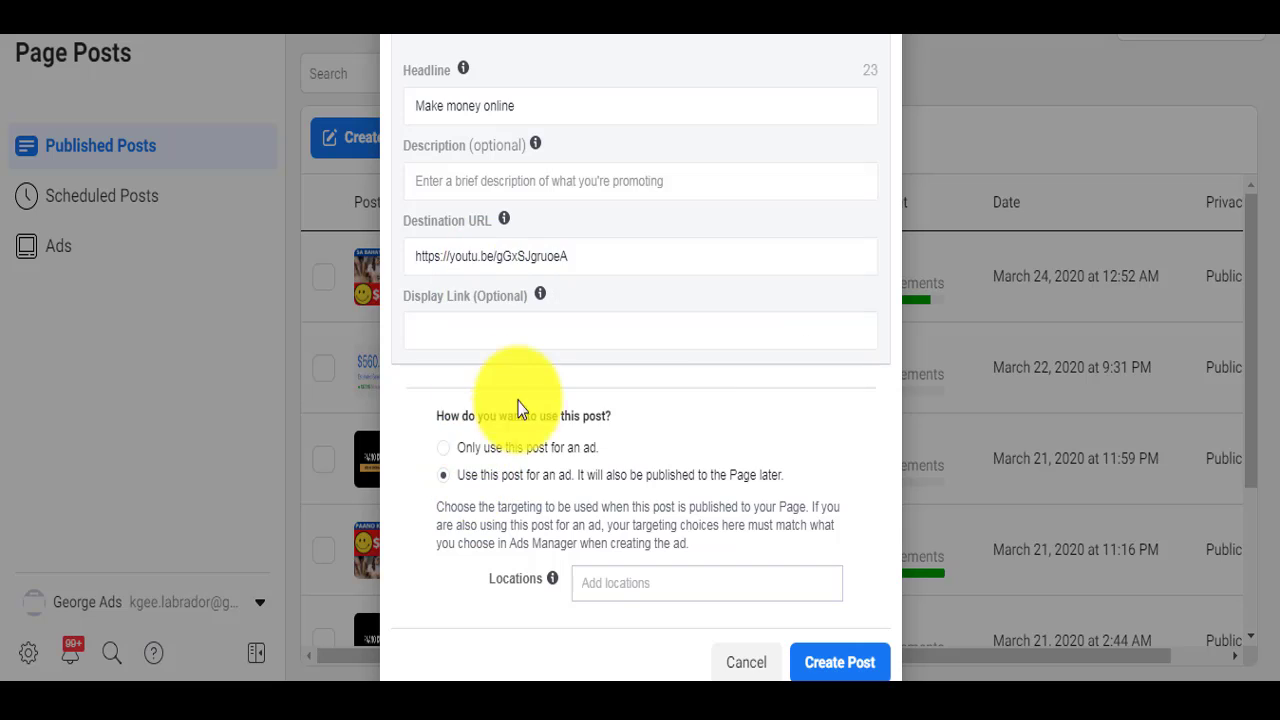
scroll(518, 410, "up", 8)
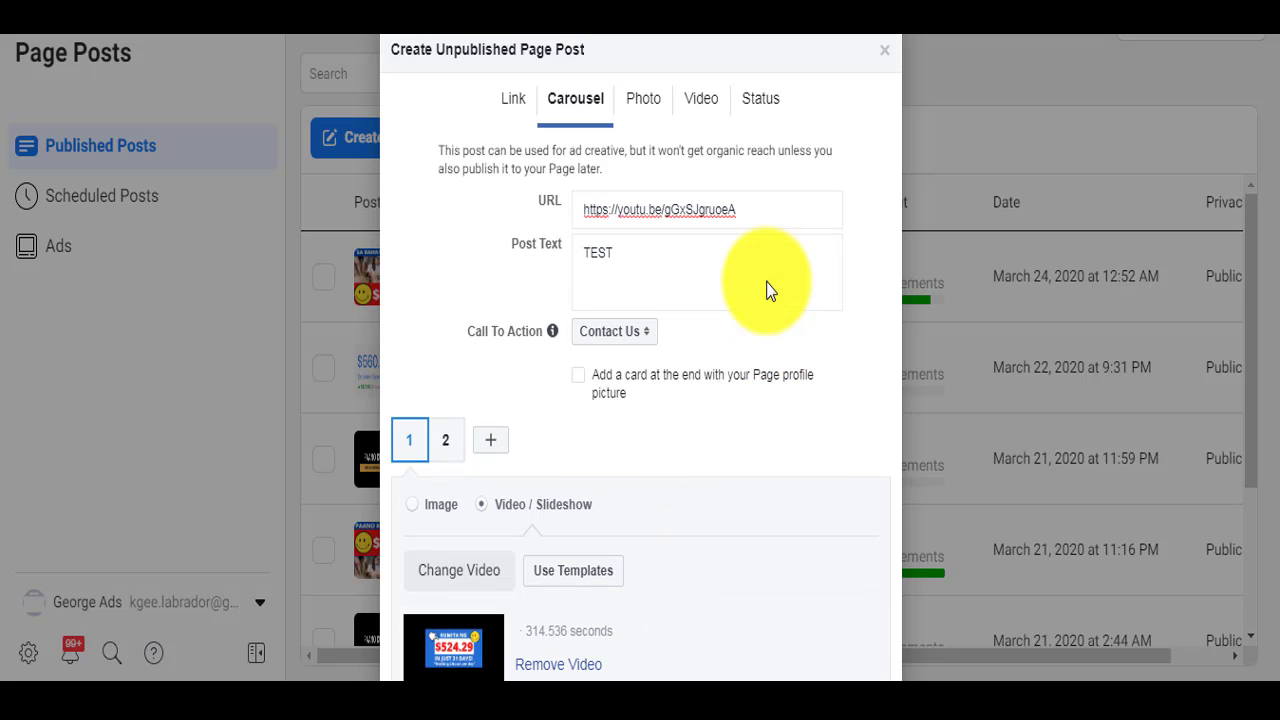
scroll(768, 290, "down", 8)
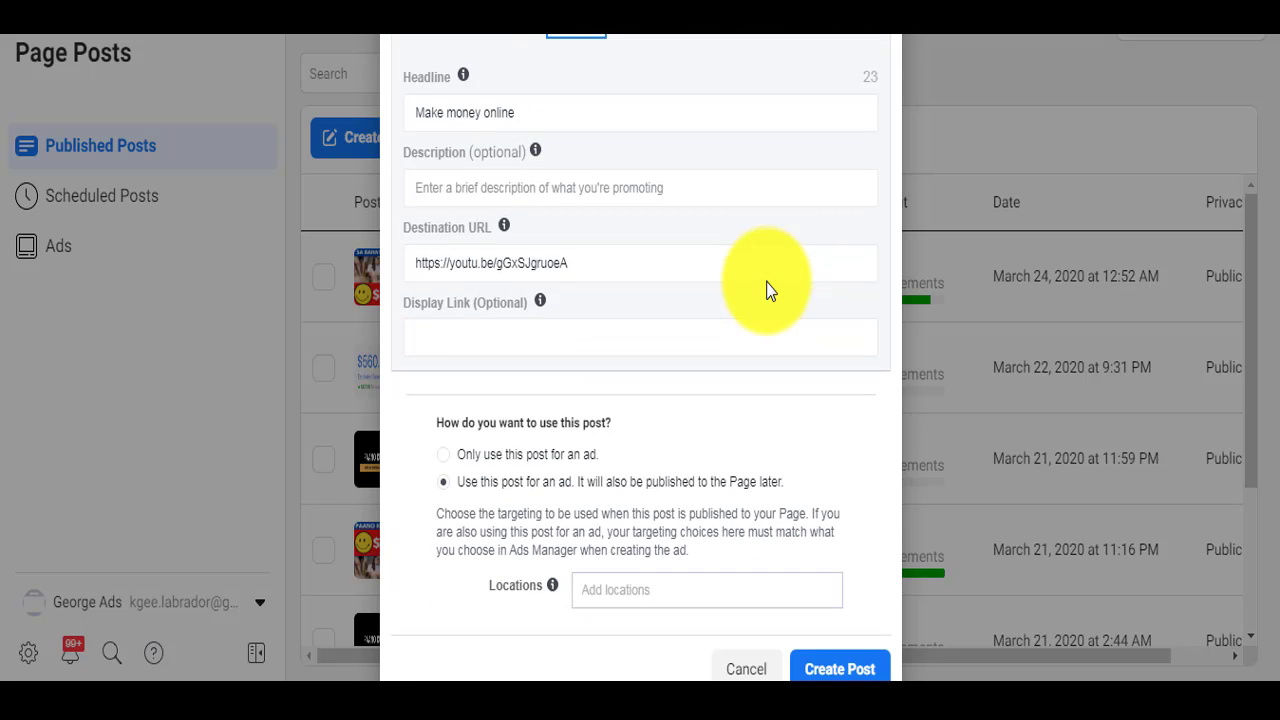
scroll(768, 290, "up", 7)
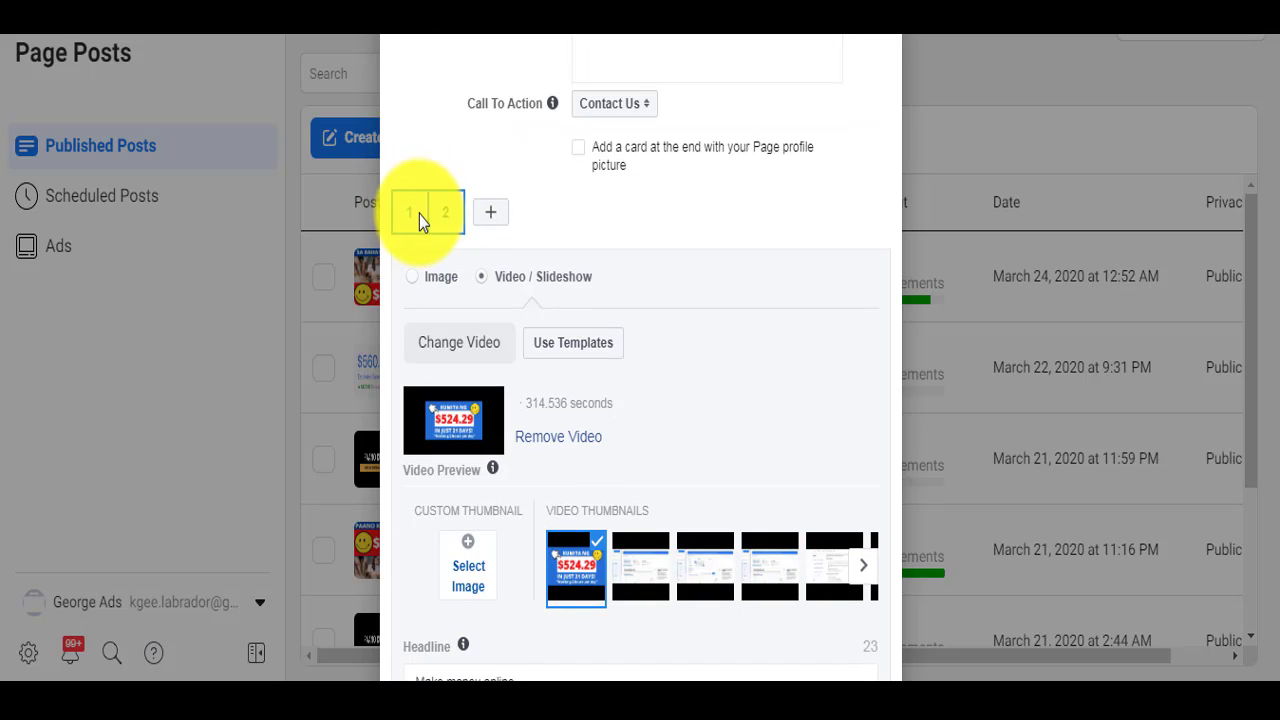
left_click(419, 214)
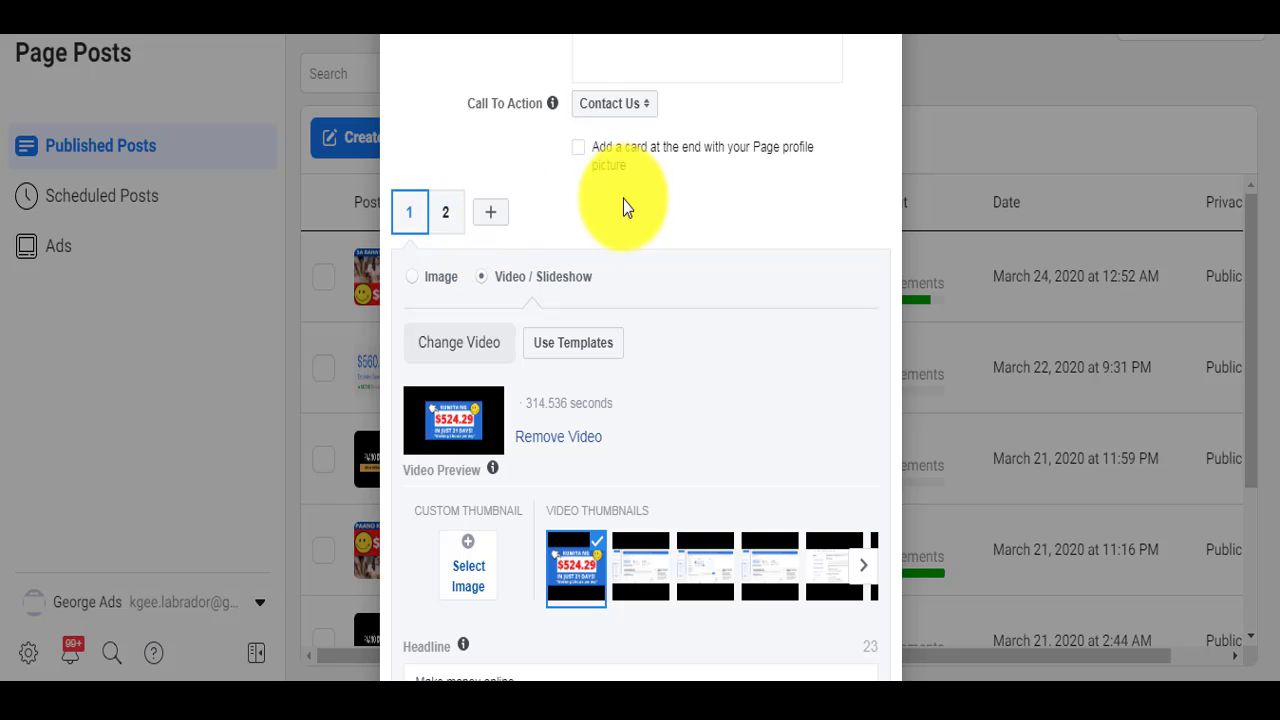
left_click(490, 218)
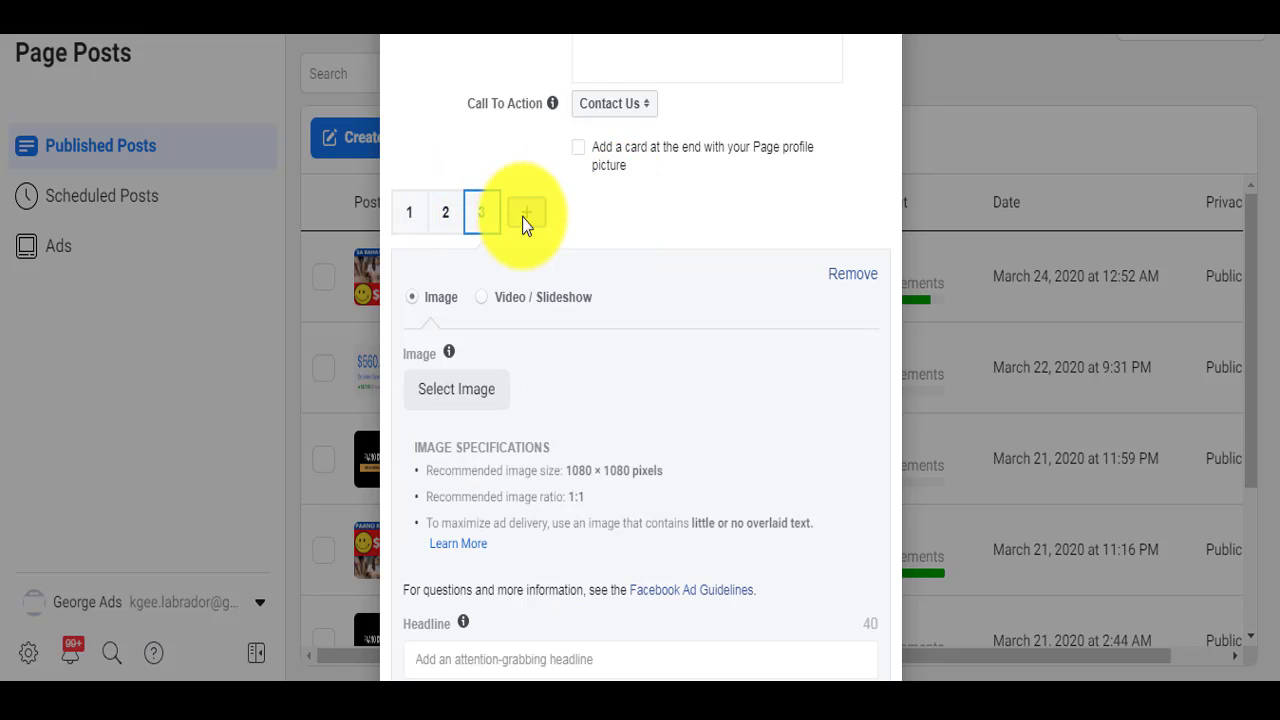
left_click(559, 222)
left_click(600, 220)
left_click(638, 220)
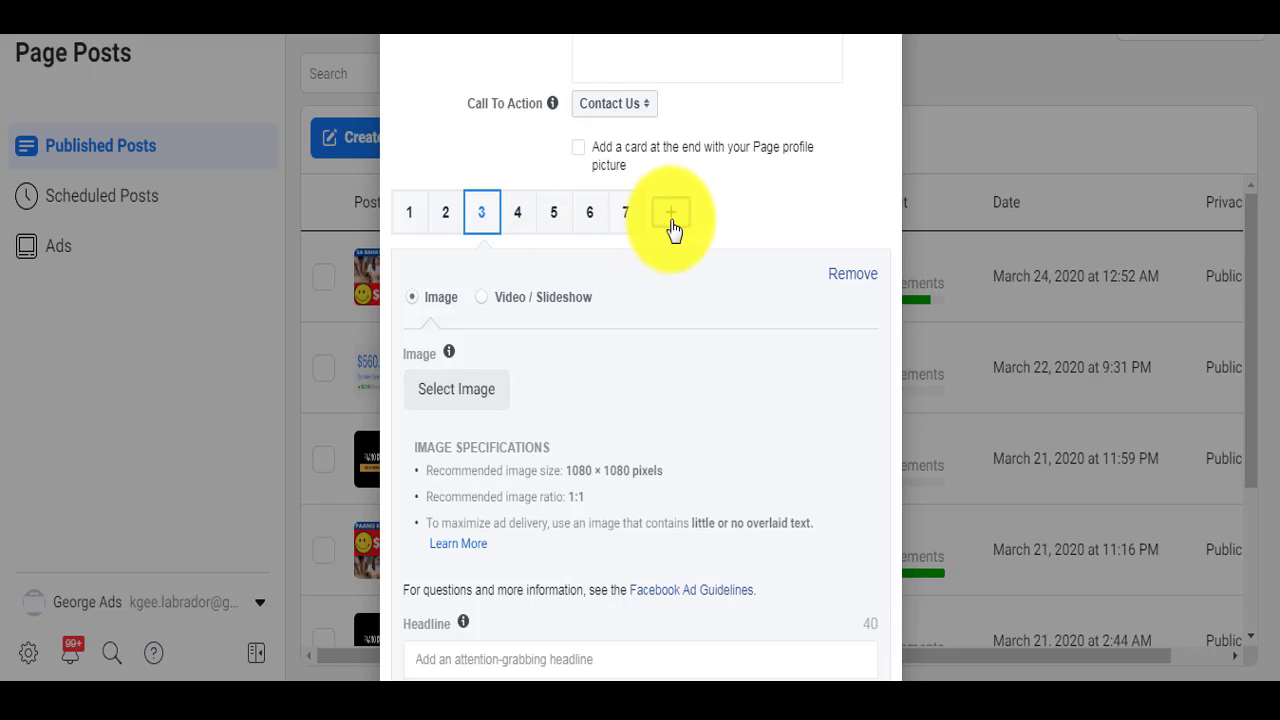
left_click(673, 224)
left_click(702, 228)
left_click(755, 230)
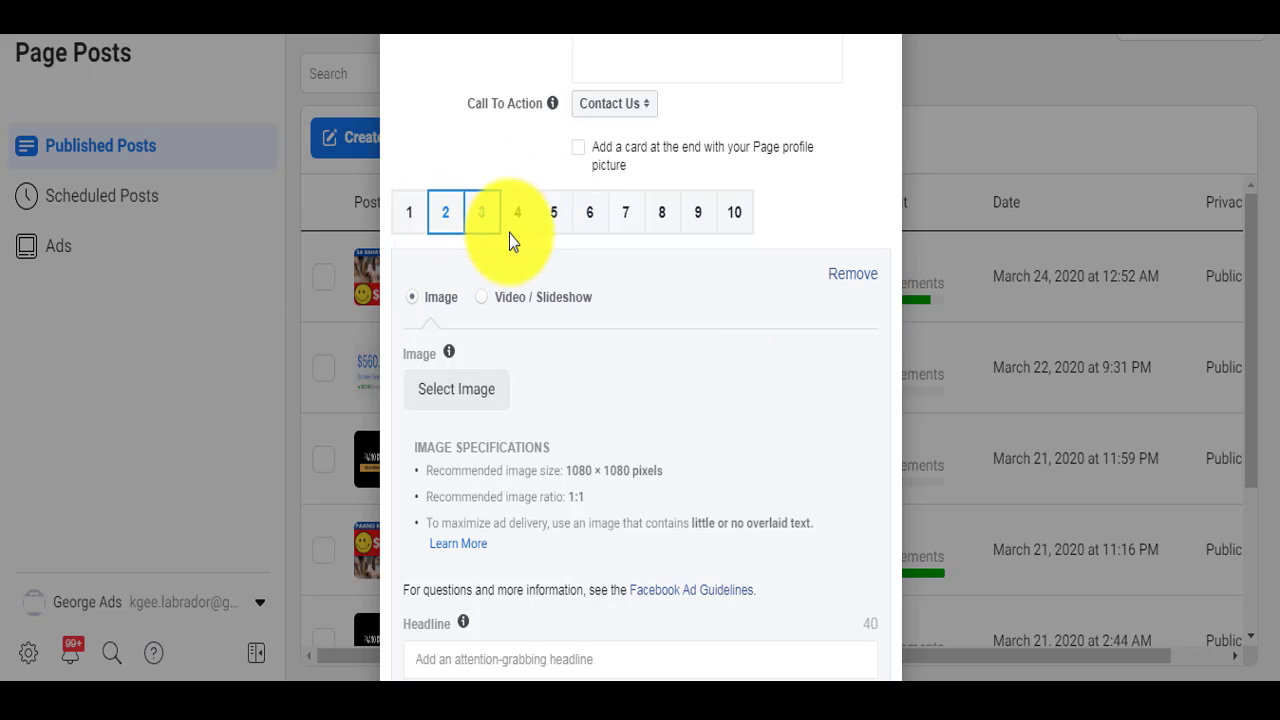
Step: Remove all the empty extra cards, keeping only the first two in the carousel
left_click(848, 276)
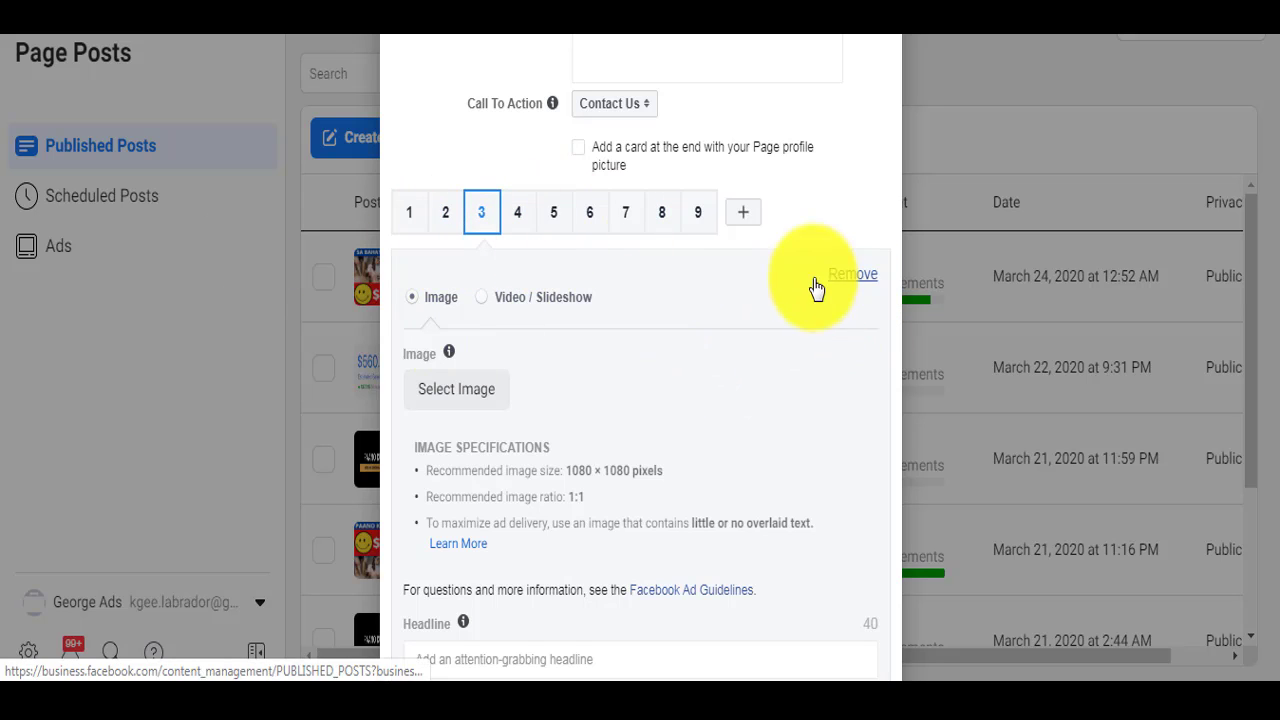
left_click(852, 280)
left_click(852, 280)
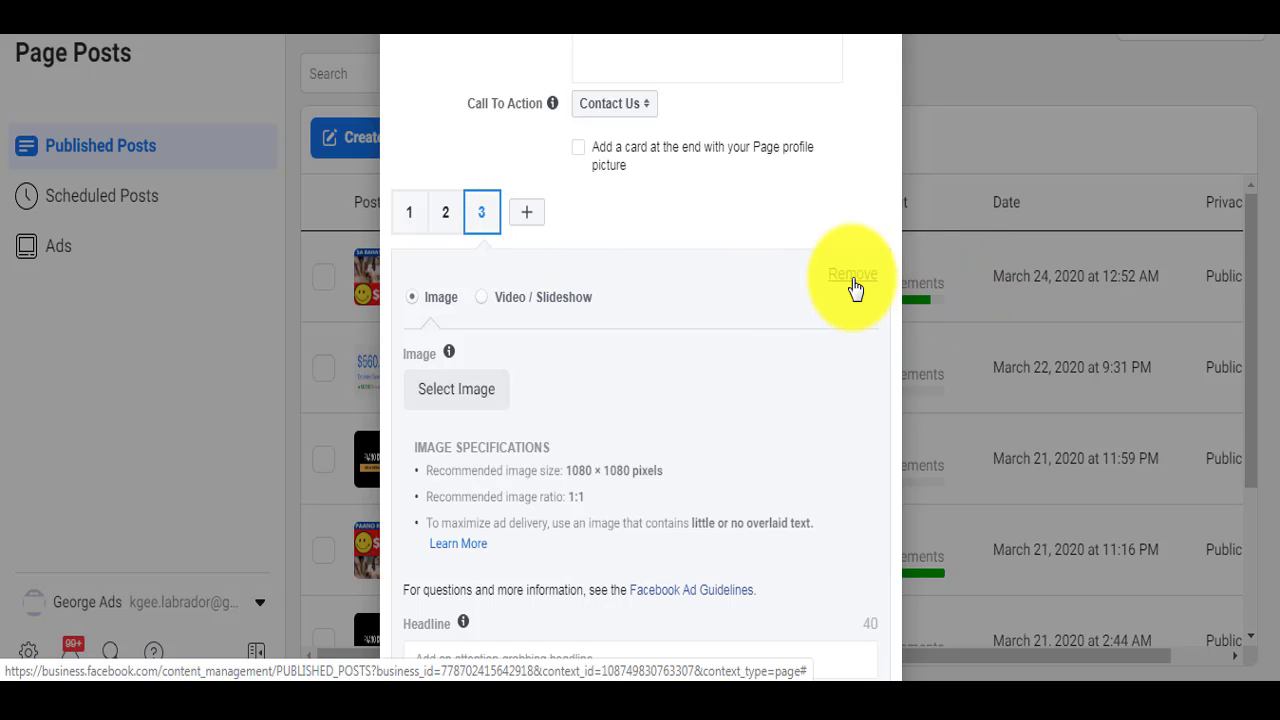
left_click(849, 280)
Step: Create the two-card carousel post for ad use with publishing to the Page later
scroll(676, 240, "down", 5)
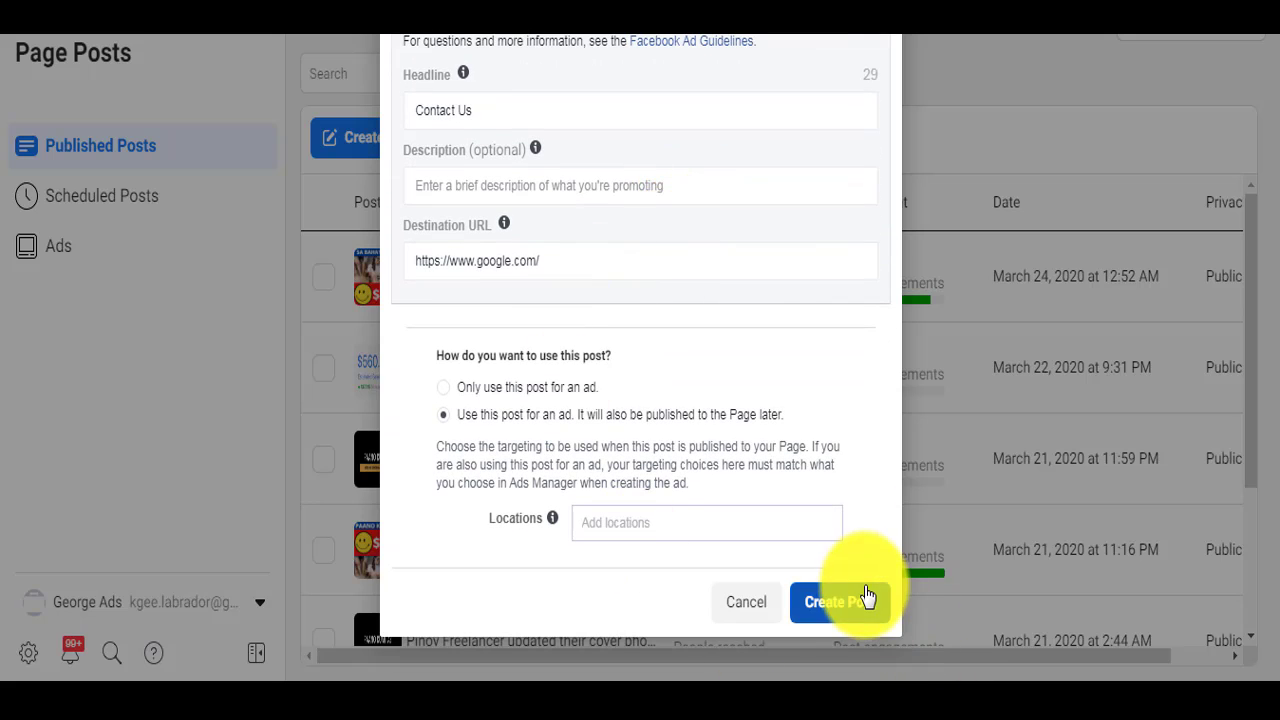
left_click(840, 601)
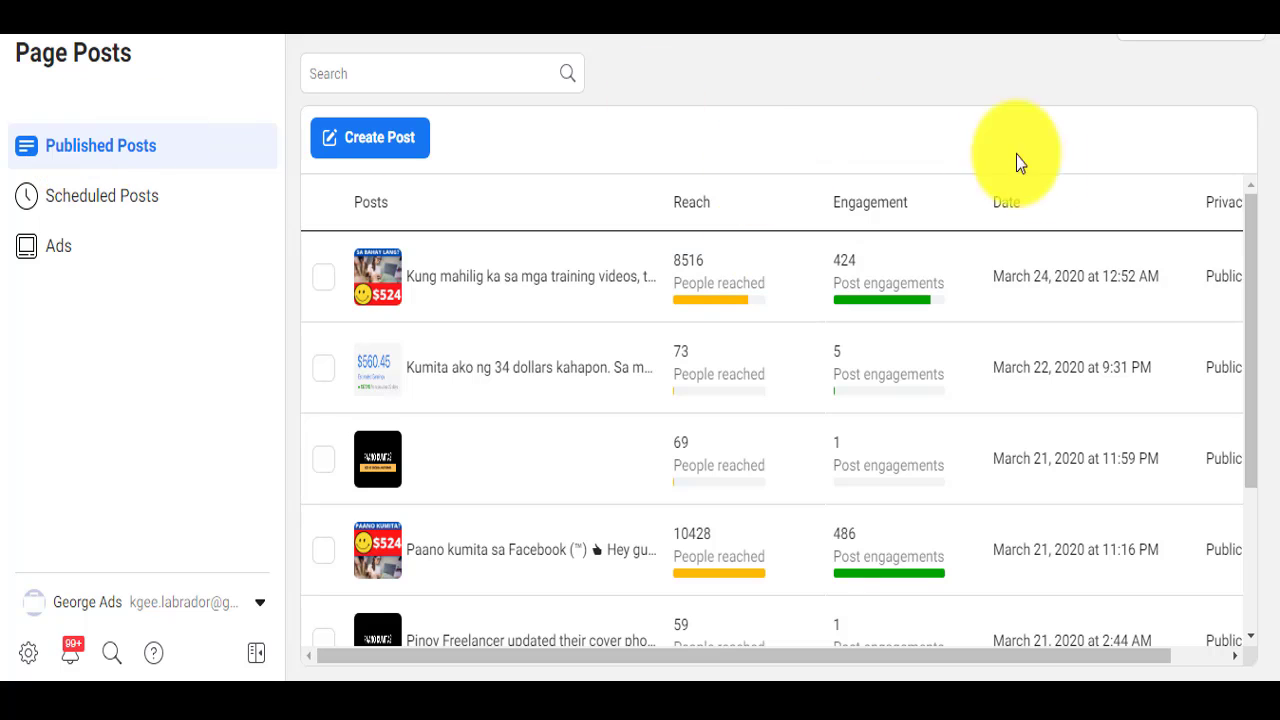
Step: Check the published and scheduled posts, and open the preview of the TEST post among the ads posts
scroll(1250, 300, "down", 3)
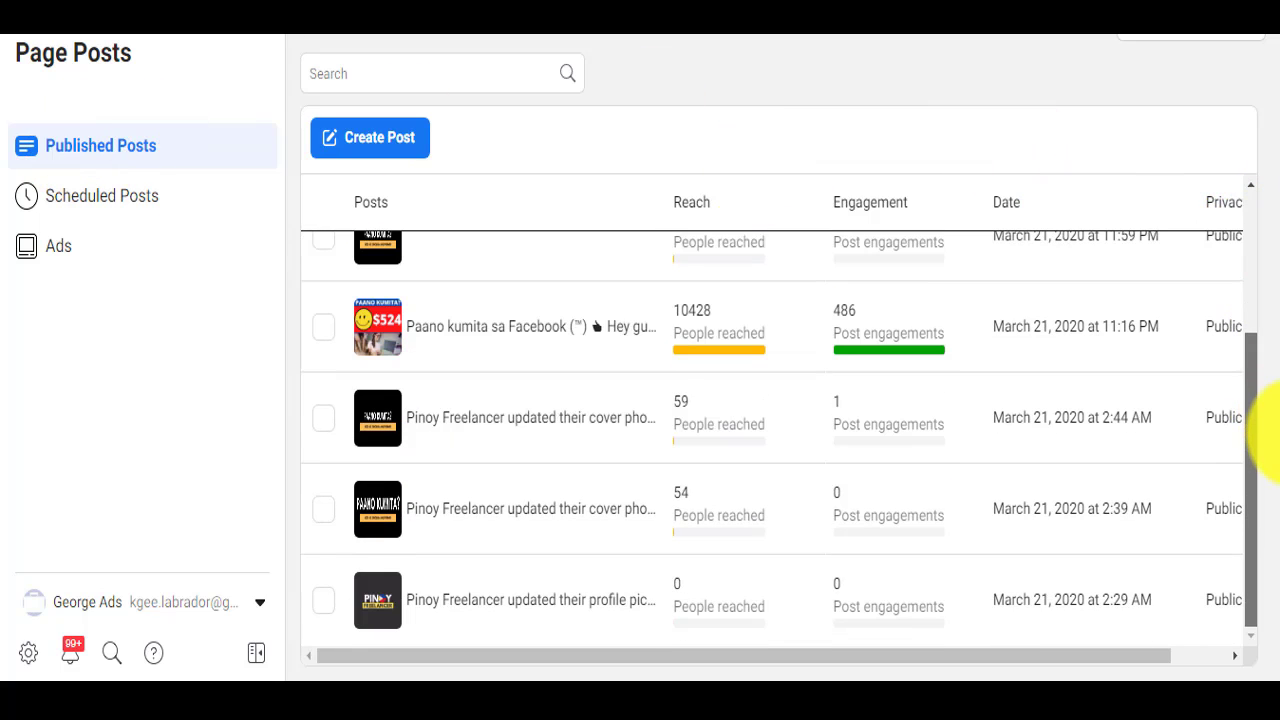
scroll(1258, 300, "up", 3)
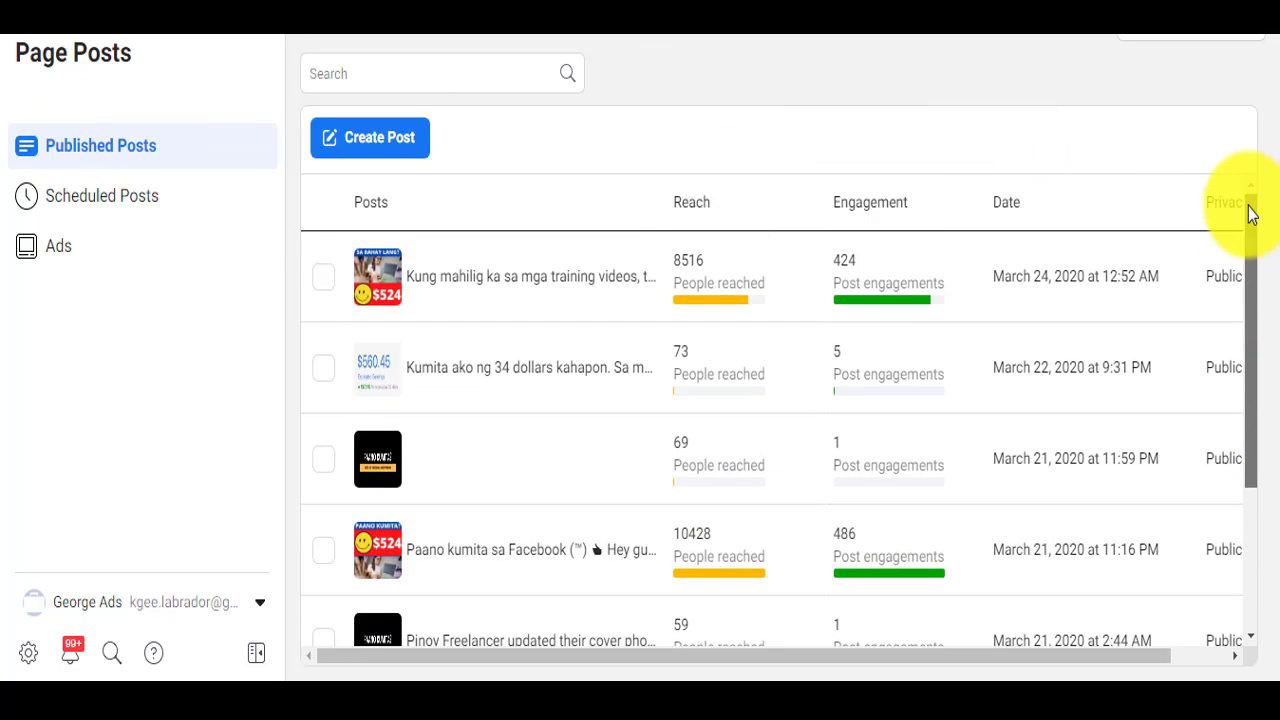
left_click(133, 202)
left_click(64, 258)
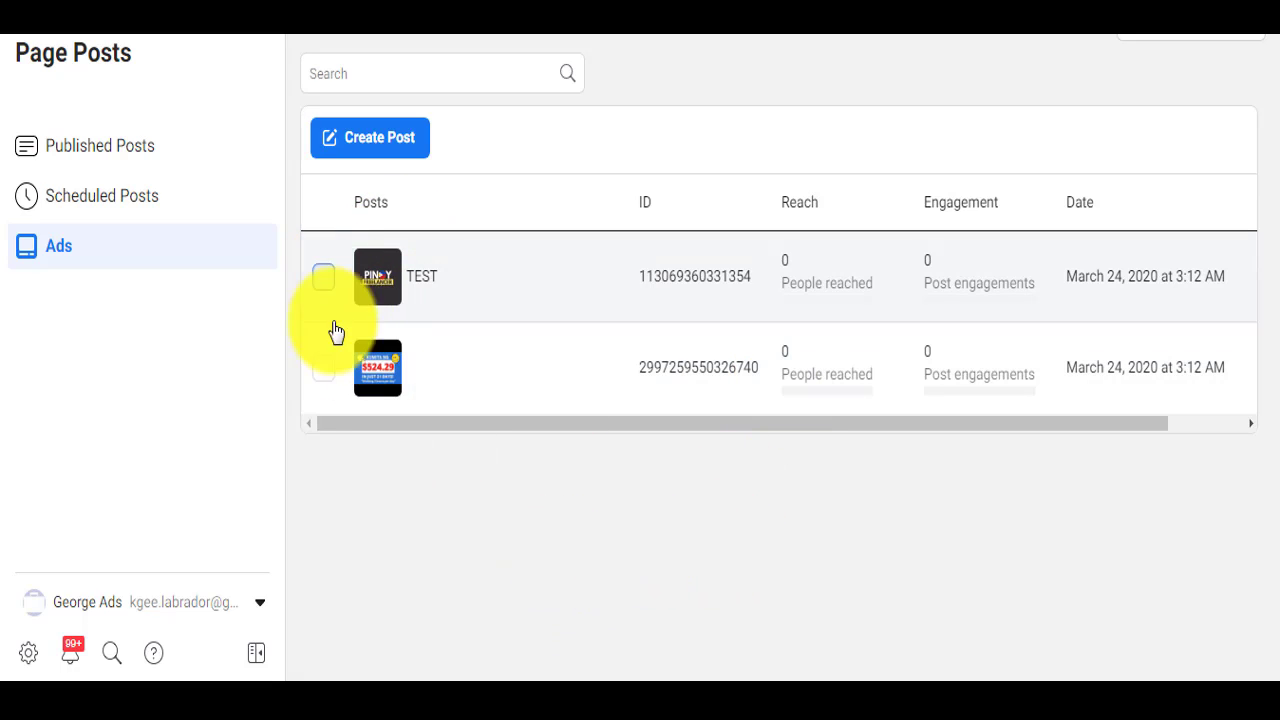
left_click(332, 305)
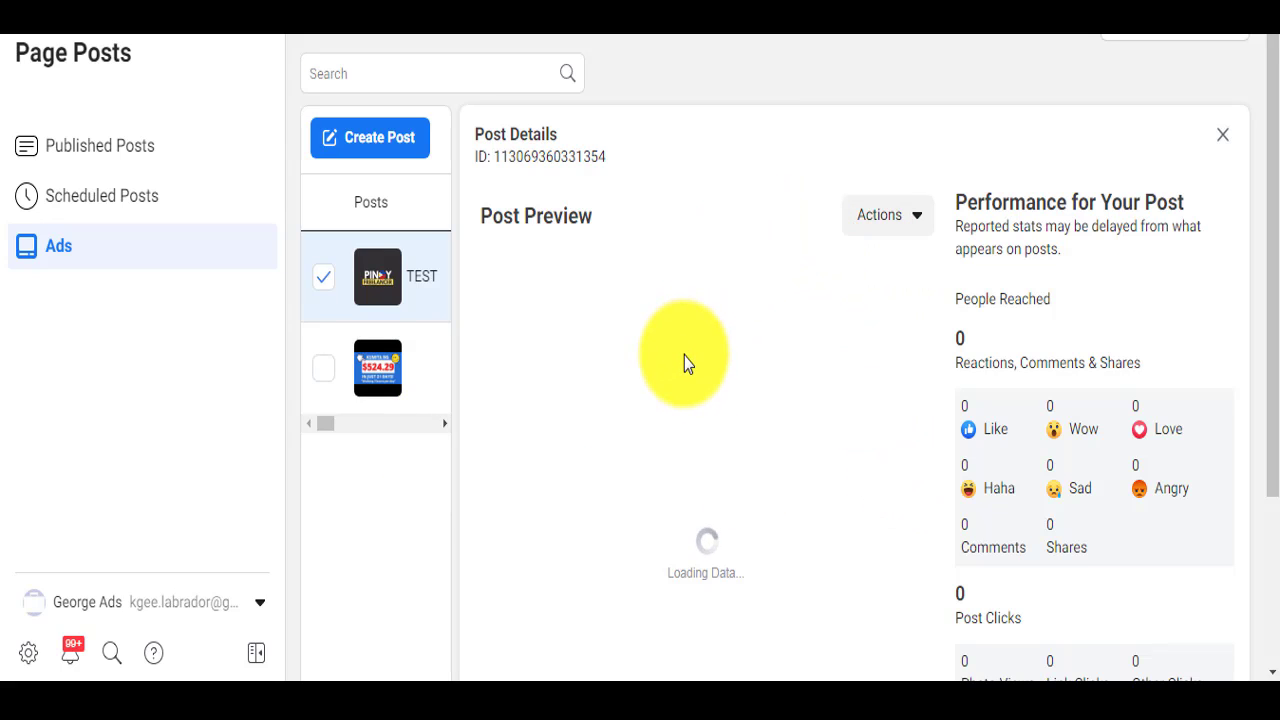
scroll(731, 277, "down", 2)
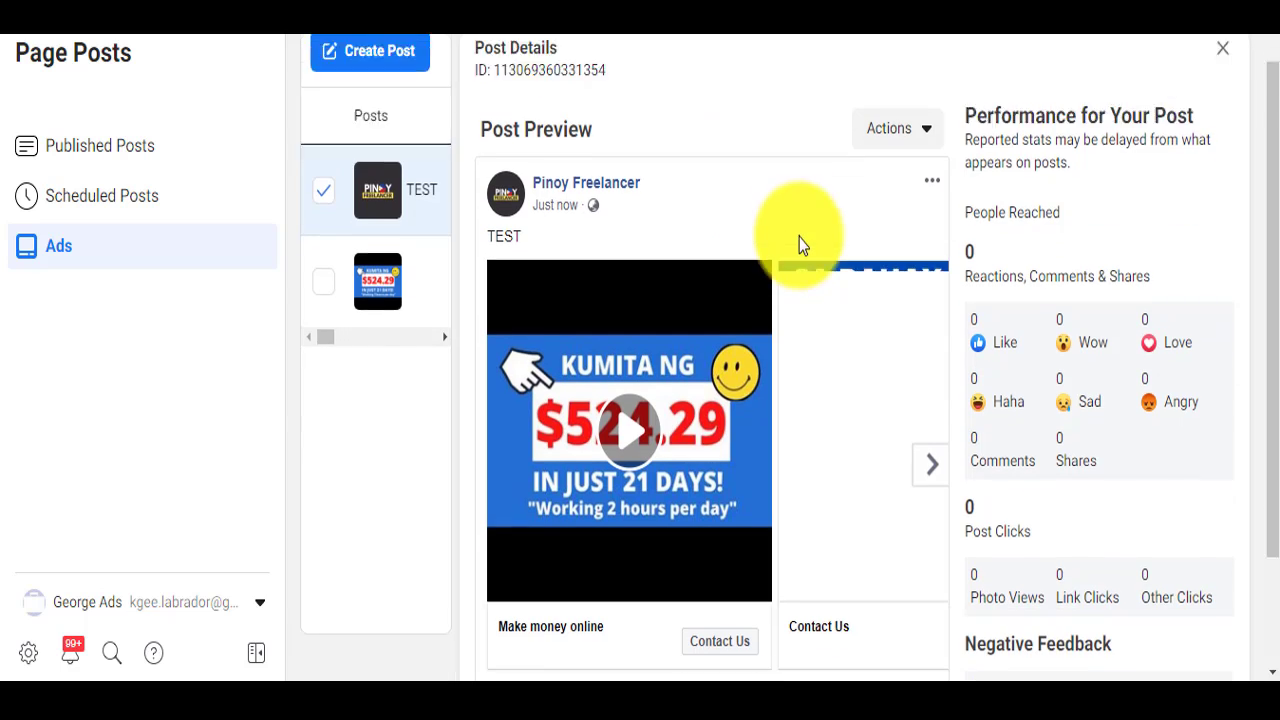